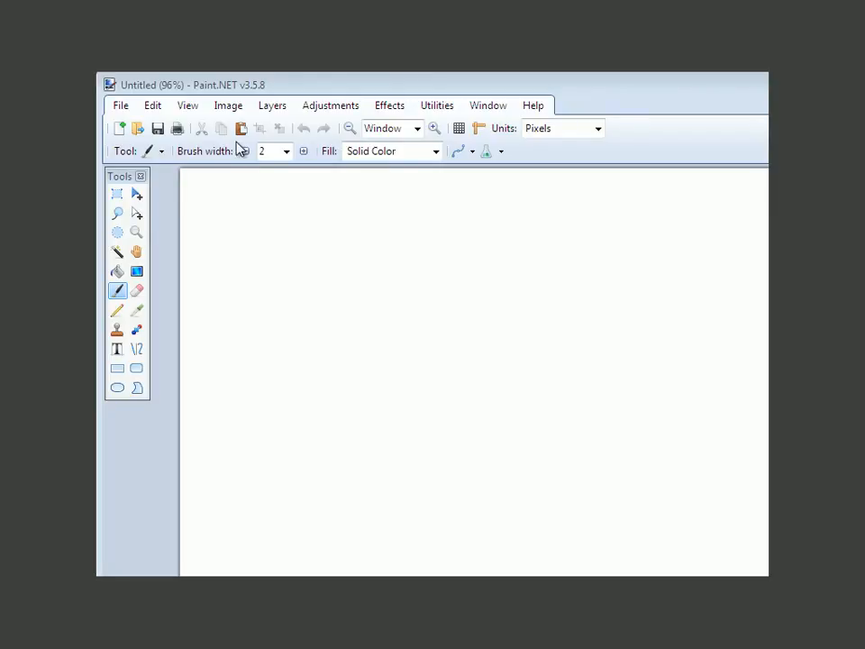
pyautogui.click(121, 106)
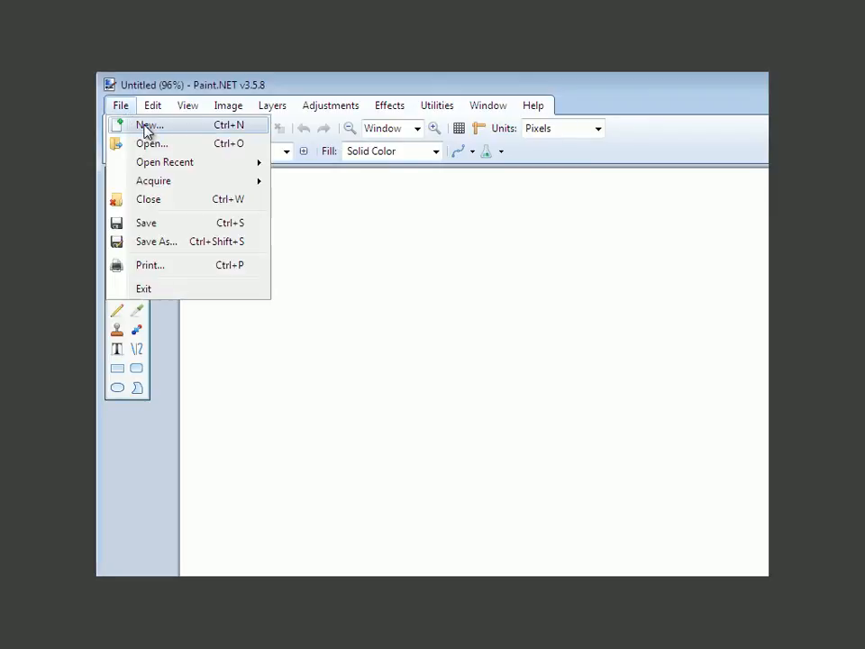
pyautogui.click(145, 129)
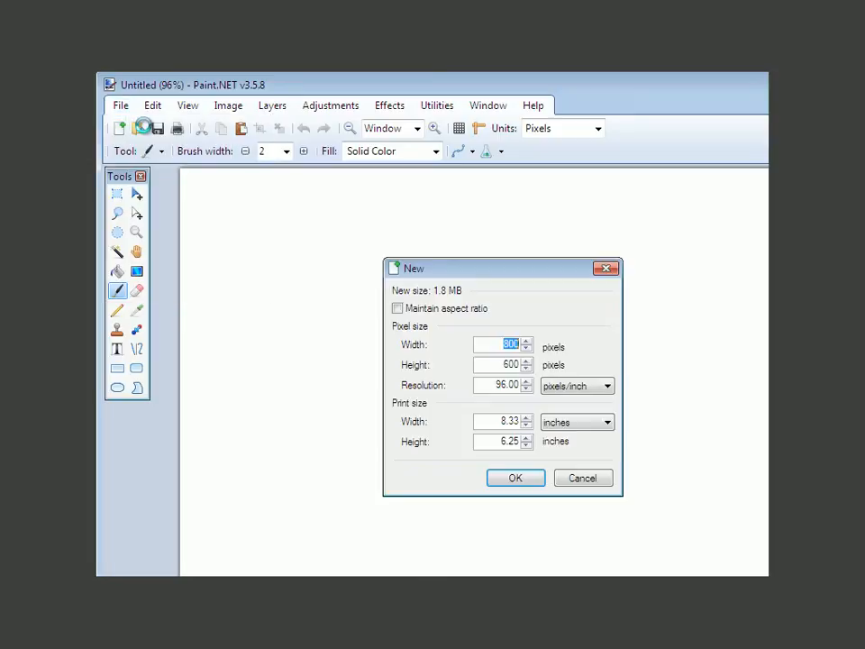
pyautogui.click(604, 269)
# Step: Open the image file a from the Desktop
pyautogui.click(136, 109)
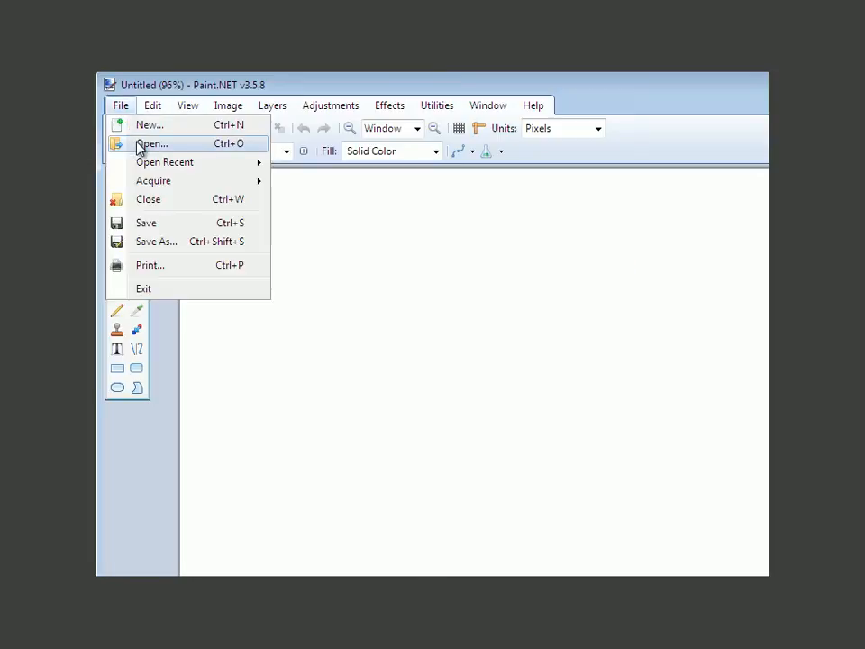
pyautogui.click(448, 260)
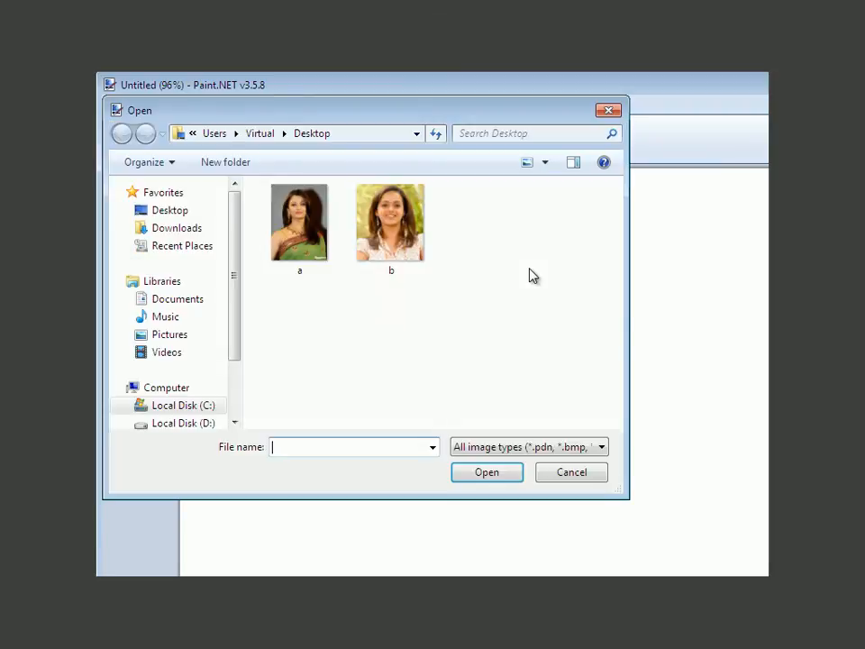
pyautogui.click(303, 233)
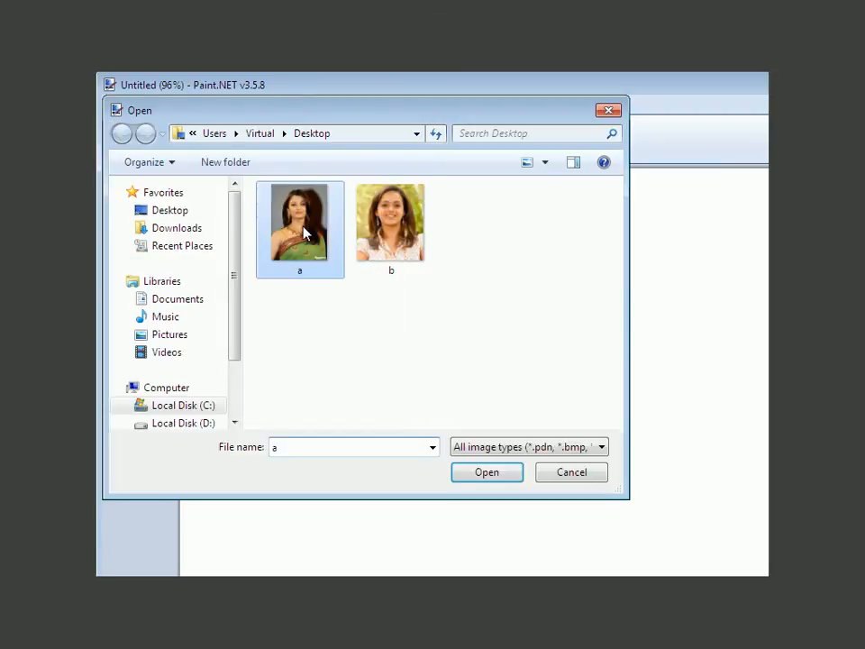
pyautogui.click(486, 472)
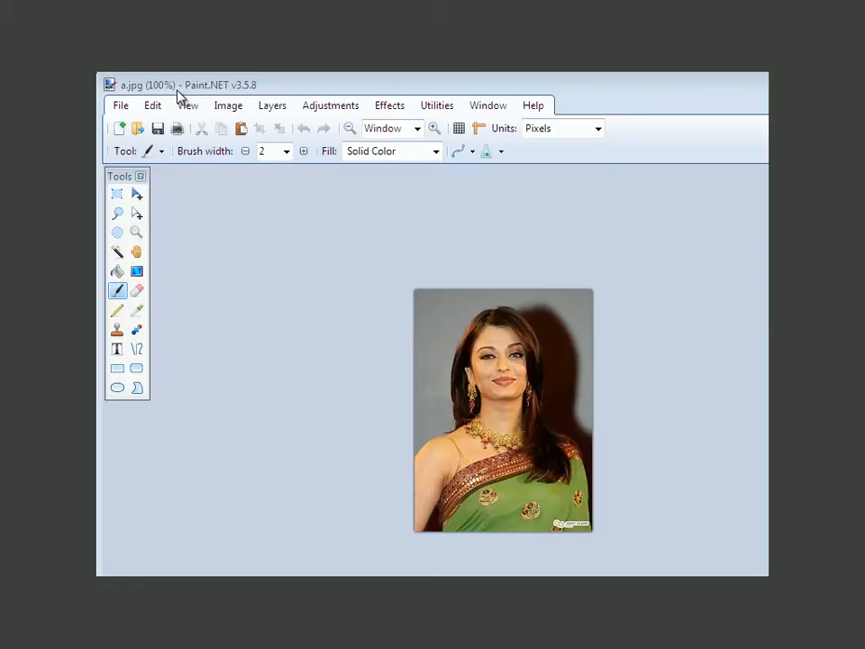
# Step: Select the grey background with the Magic Wand at 24% tolerance, delete it and clear the selection
pyautogui.click(117, 252)
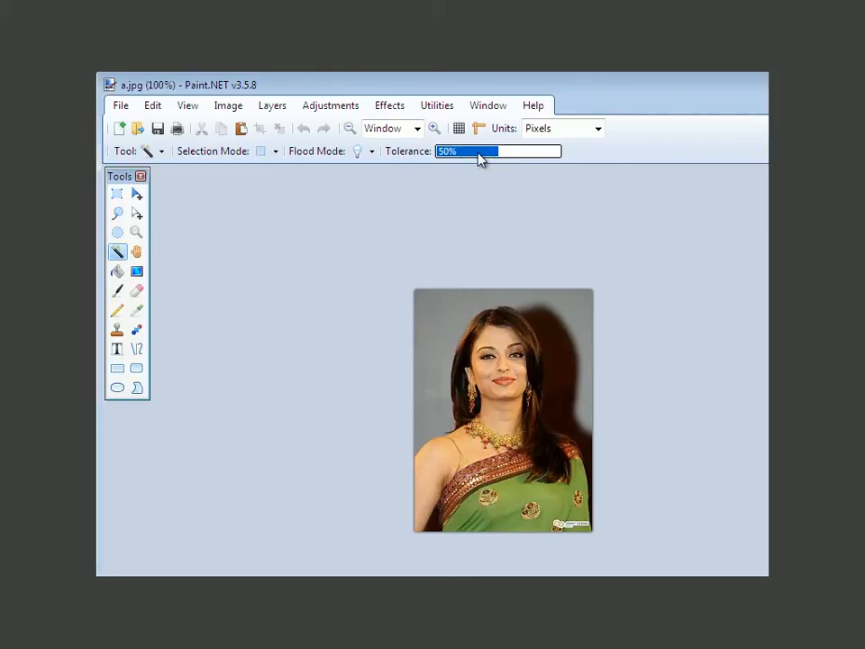
pyautogui.moveTo(473, 160); pyautogui.dragTo(467, 161)
pyautogui.click(582, 322)
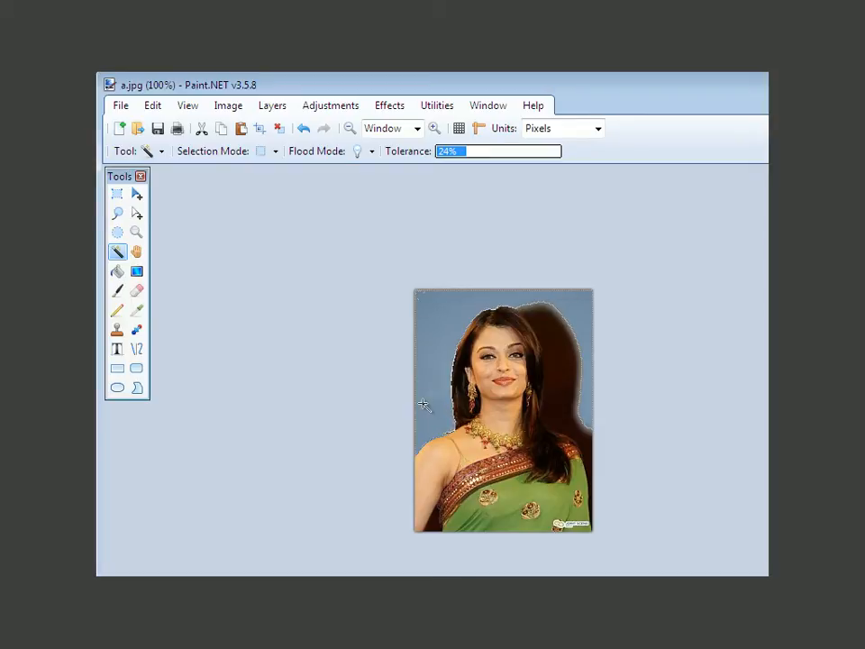
pyautogui.press('Delete')
pyautogui.hotkey('ctrl', 'd')
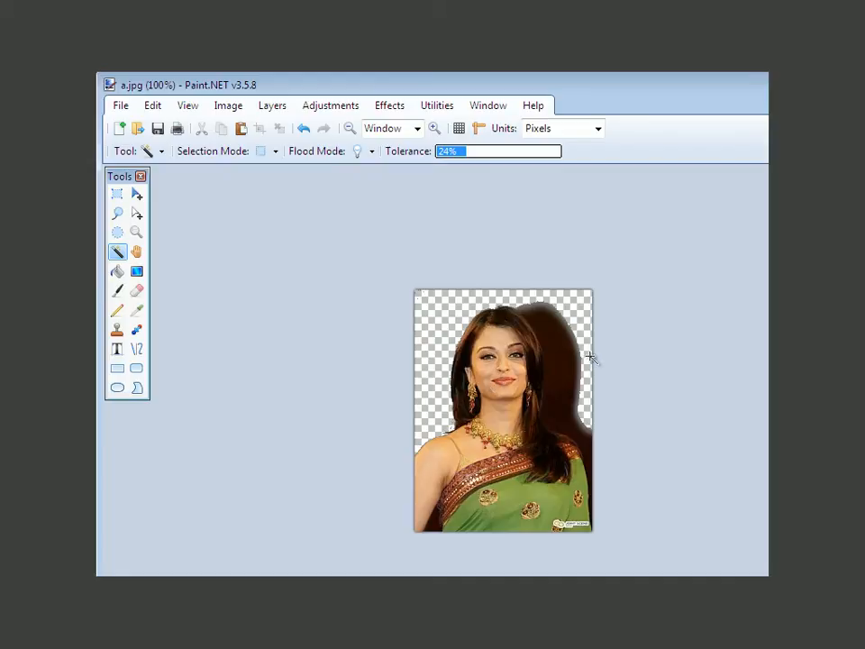
# Step: Try to select the dark shadow beside the hair and its upper edge with the Magic Wand at 19% tolerance
pyautogui.click(585, 447)
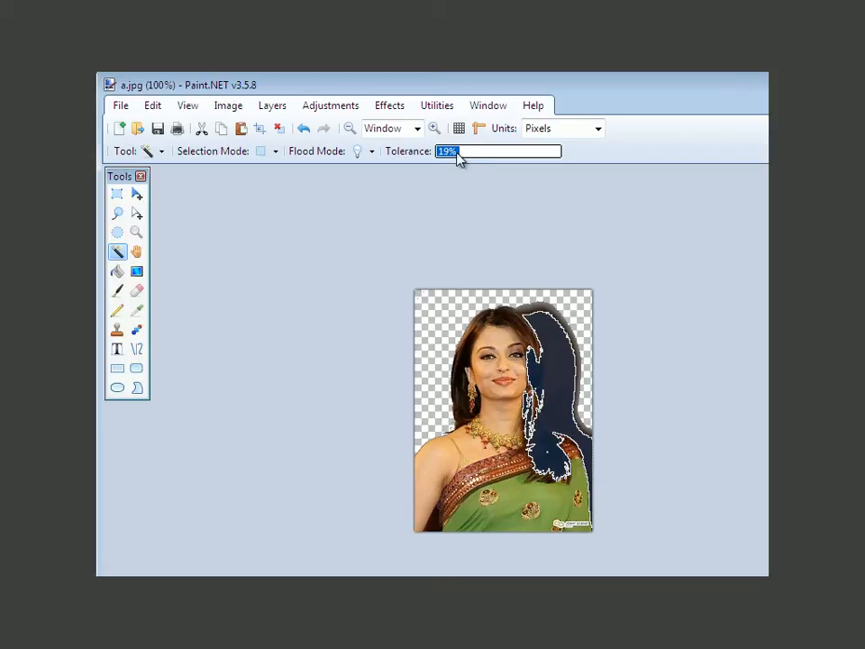
pyautogui.click(541, 307)
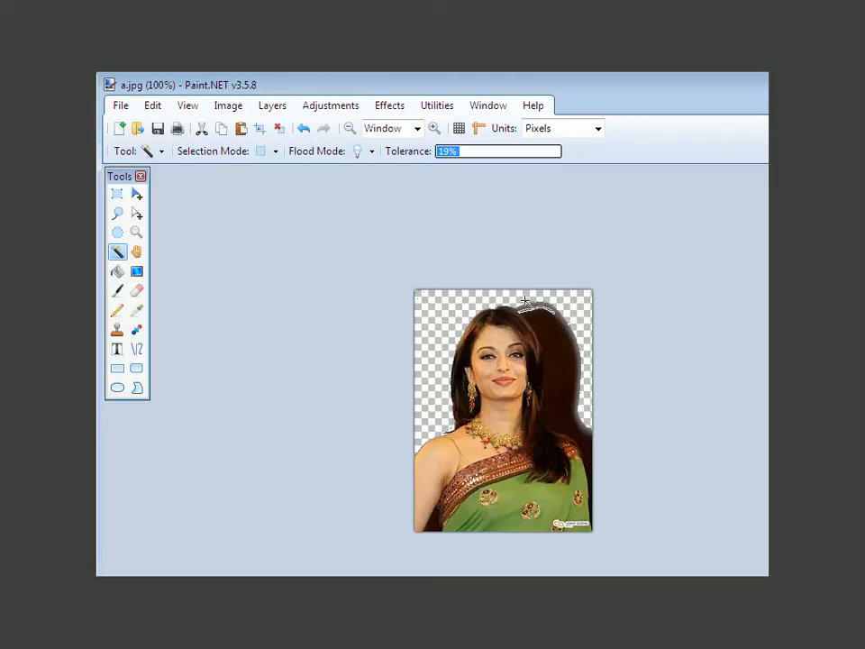
pyautogui.click(562, 341)
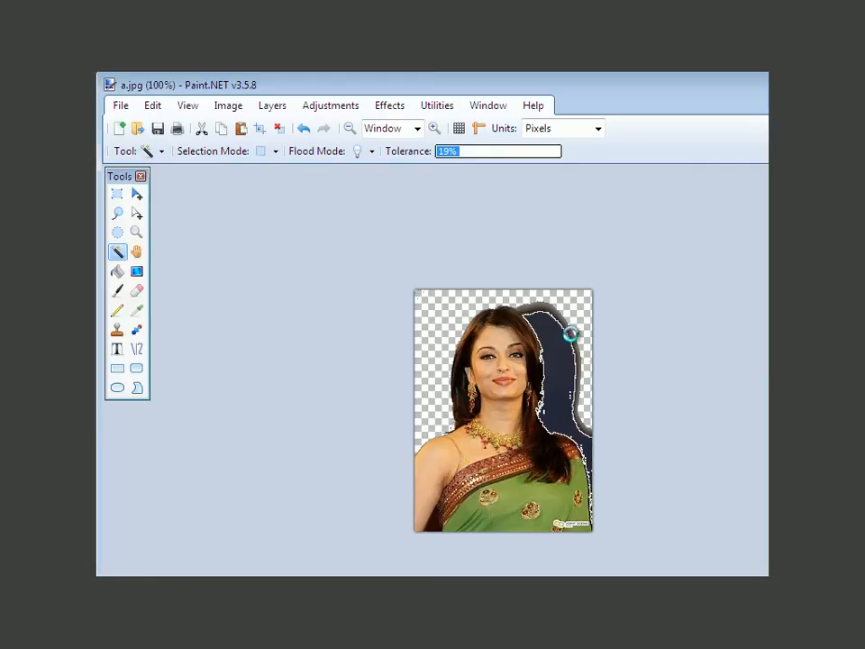
pyautogui.hotkey('ctrl', 'd')
pyautogui.click(571, 335)
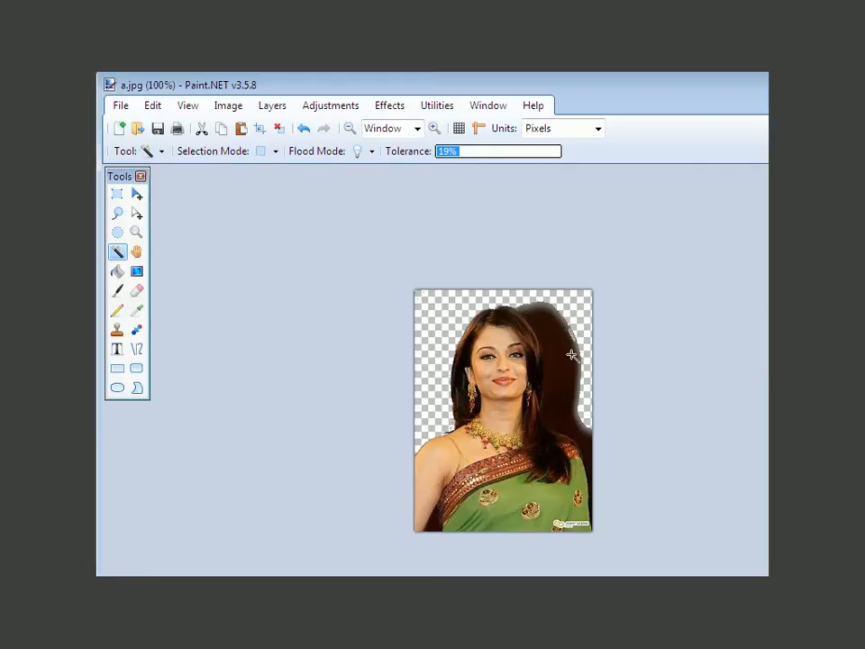
pyautogui.click(584, 446)
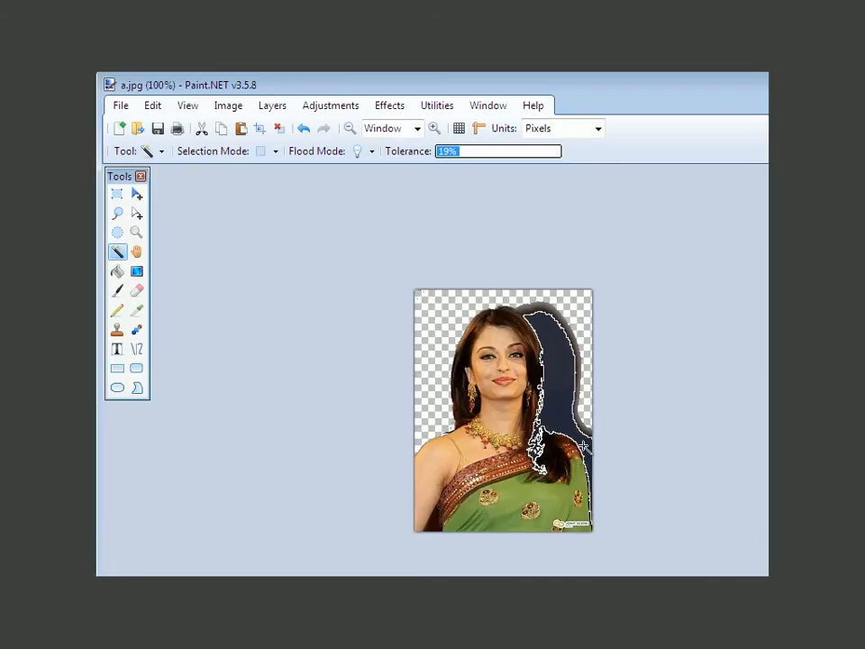
pyautogui.click(539, 309)
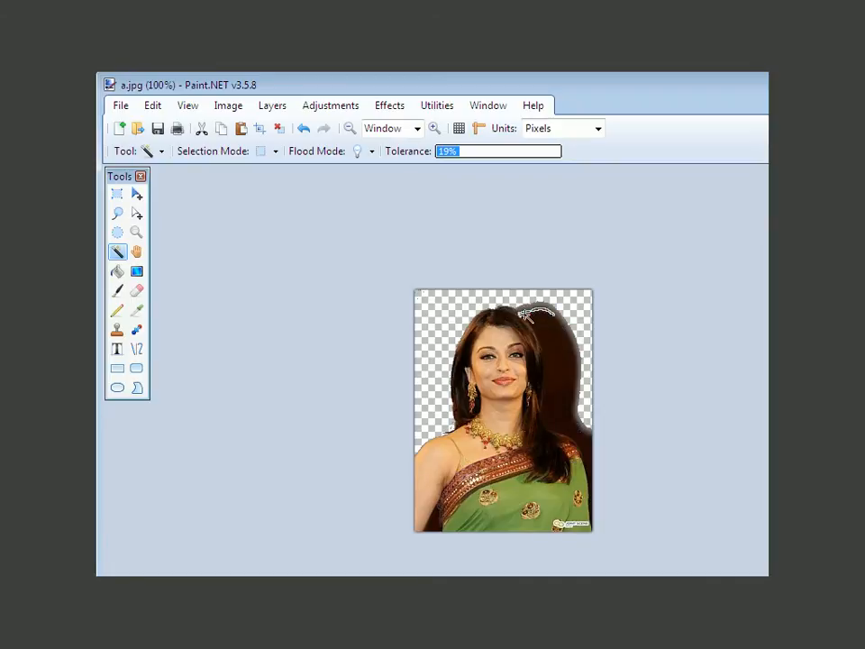
# Step: Delete the lower part of the dark shadow above the shoulder using the Magic Wand at 10% tolerance
pyautogui.click(556, 386)
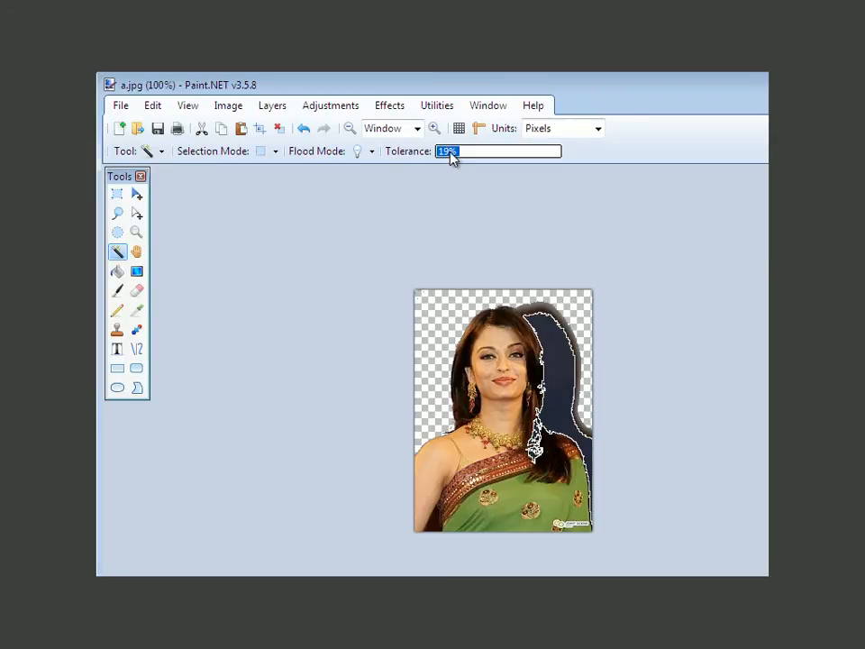
pyautogui.click(586, 335)
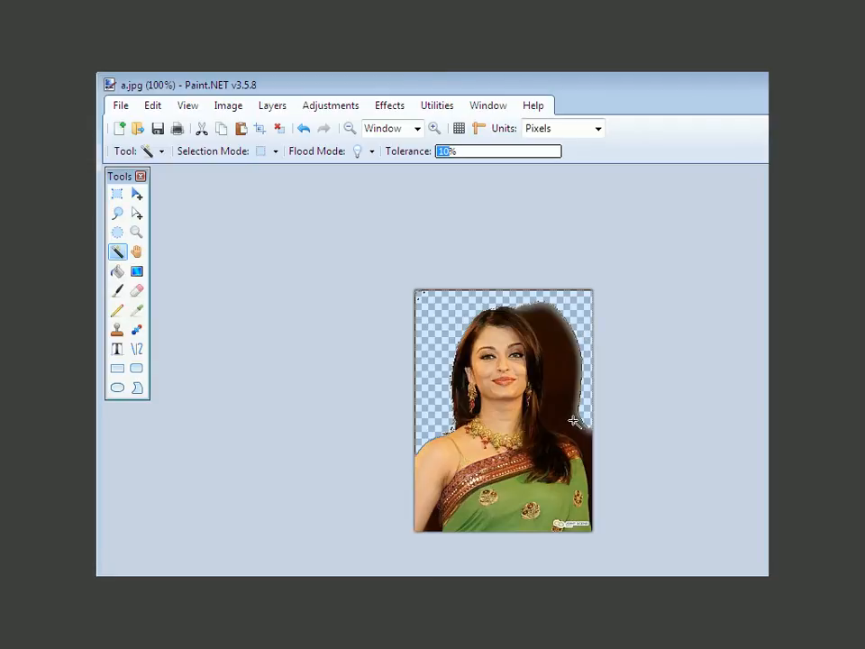
pyautogui.hotkey('ctrl', 'd')
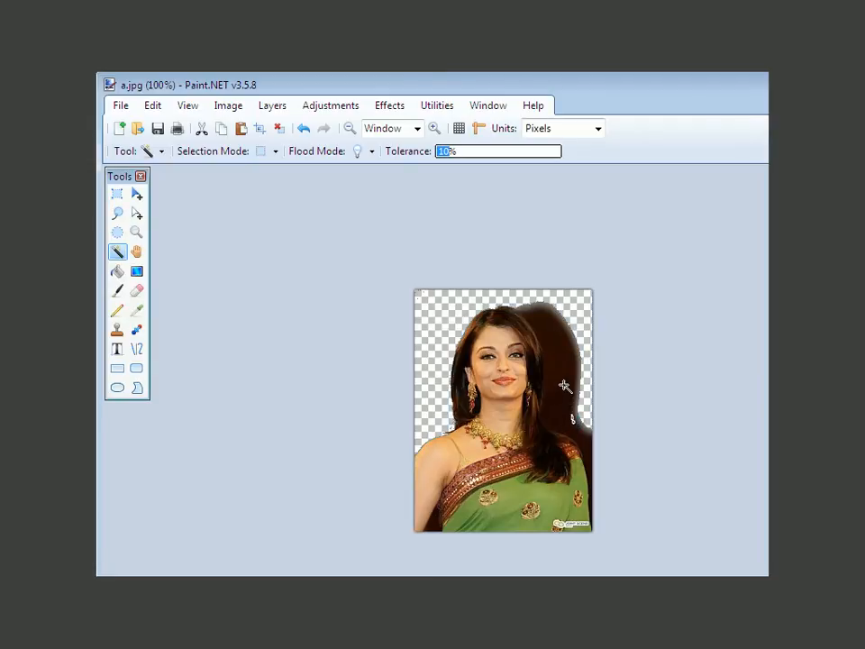
pyautogui.click(585, 442)
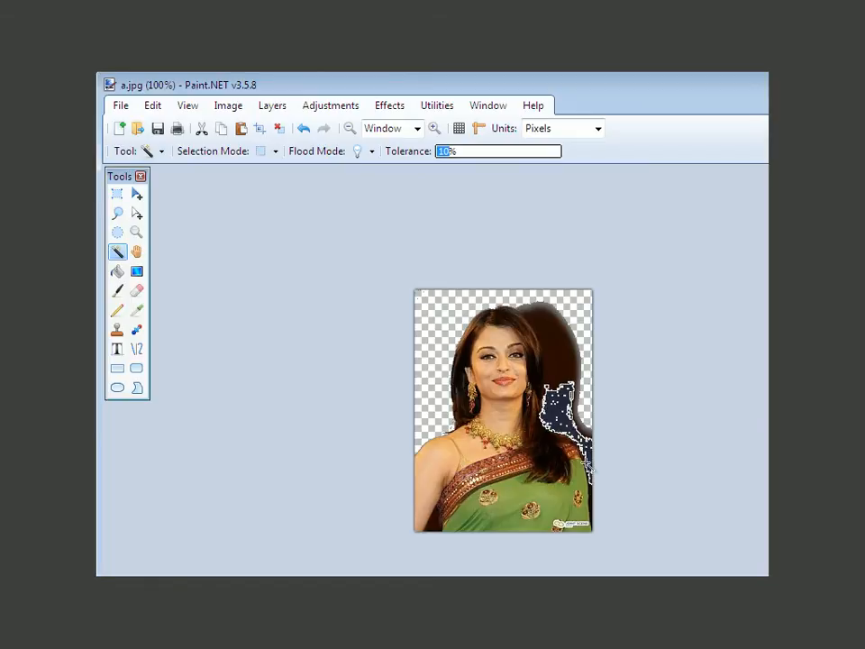
pyautogui.press('Delete')
pyautogui.hotkey('ctrl', 'd')
# Step: Delete the upper part of the dark shadow beside the hair and its speckled remains with the Magic Wand
pyautogui.click(542, 313)
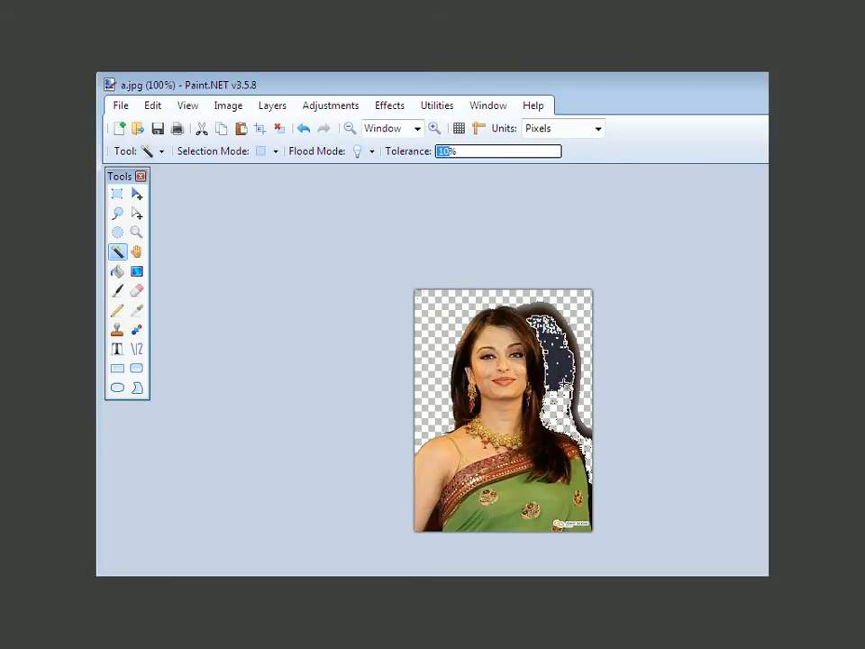
pyautogui.press('Delete')
pyautogui.hotkey('ctrl', 'd')
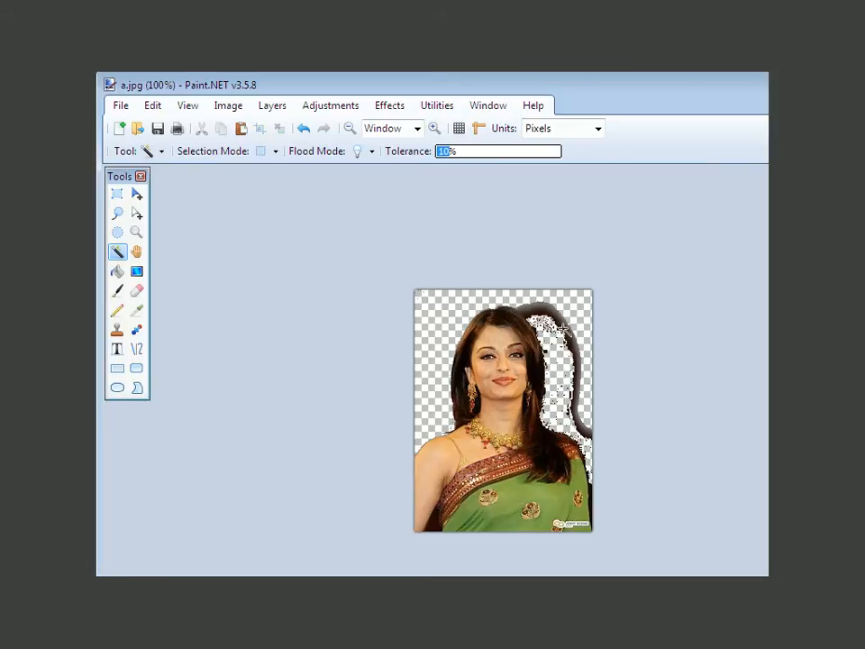
pyautogui.click(539, 326)
pyautogui.press('Delete')
# Step: Set the Magic Wand tolerance to 14% and delete more of the shadow's upper edge beside the head
pyautogui.click(453, 152)
pyautogui.click(536, 311)
pyautogui.press('Delete')
pyautogui.click(537, 304)
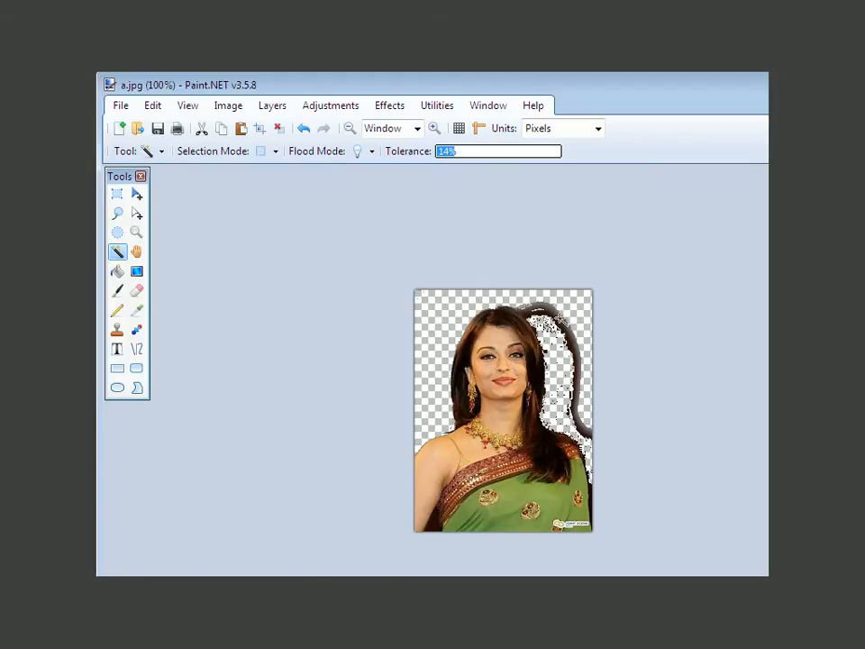
# Step: Raise the Magic Wand tolerance to 24% and delete the bands of the remaining curved shadow outline
pyautogui.click(465, 153)
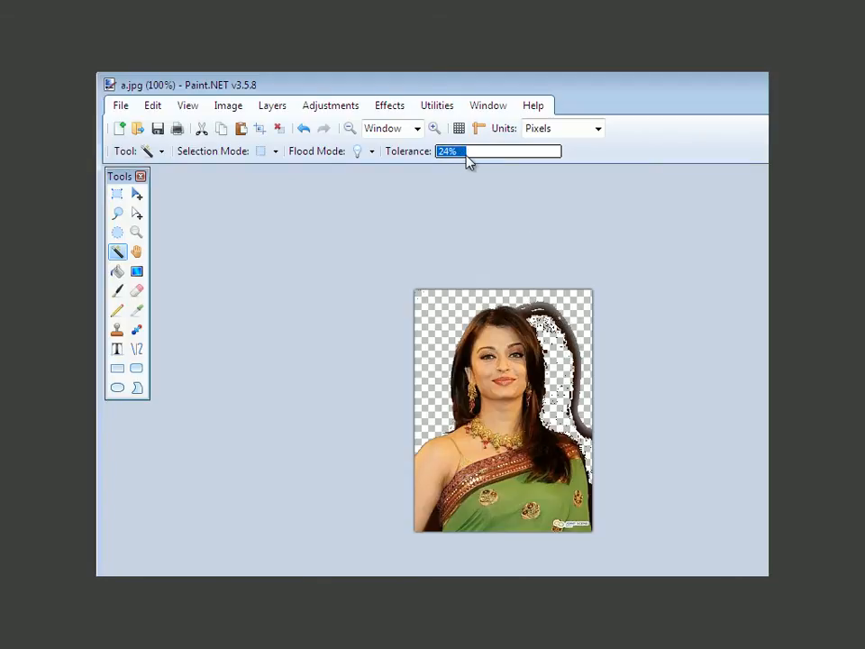
pyautogui.click(563, 334)
pyautogui.click(532, 306)
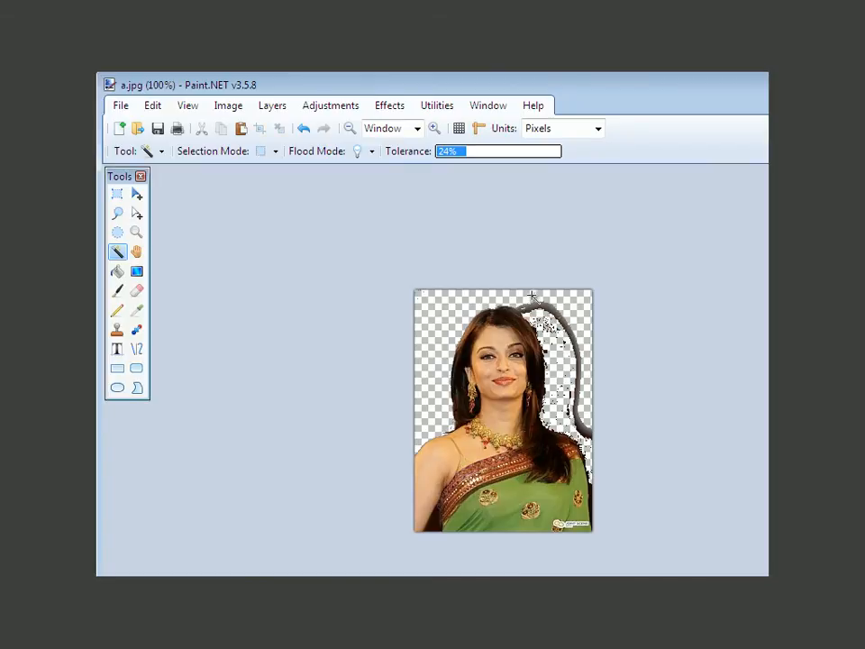
pyautogui.press('Delete')
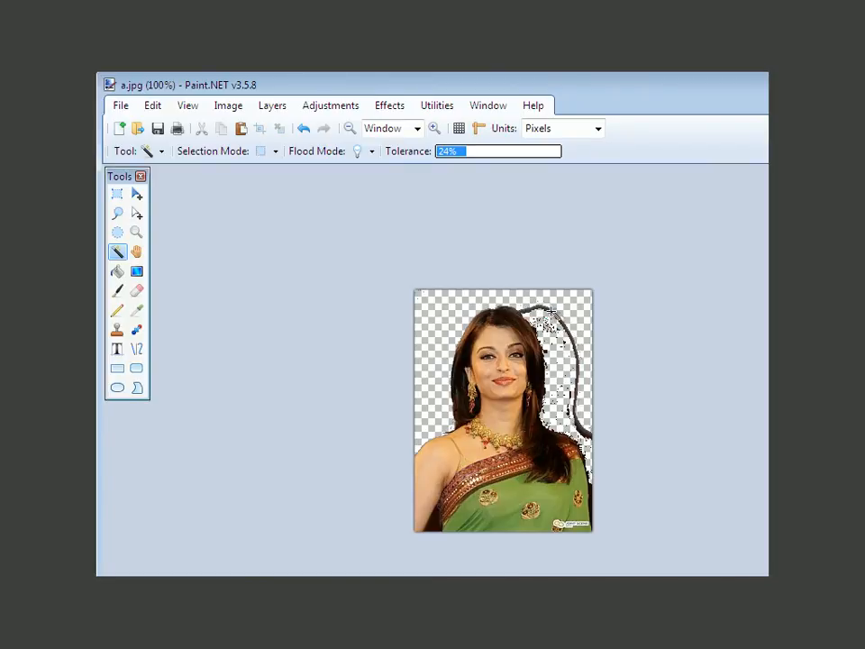
pyautogui.click(541, 309)
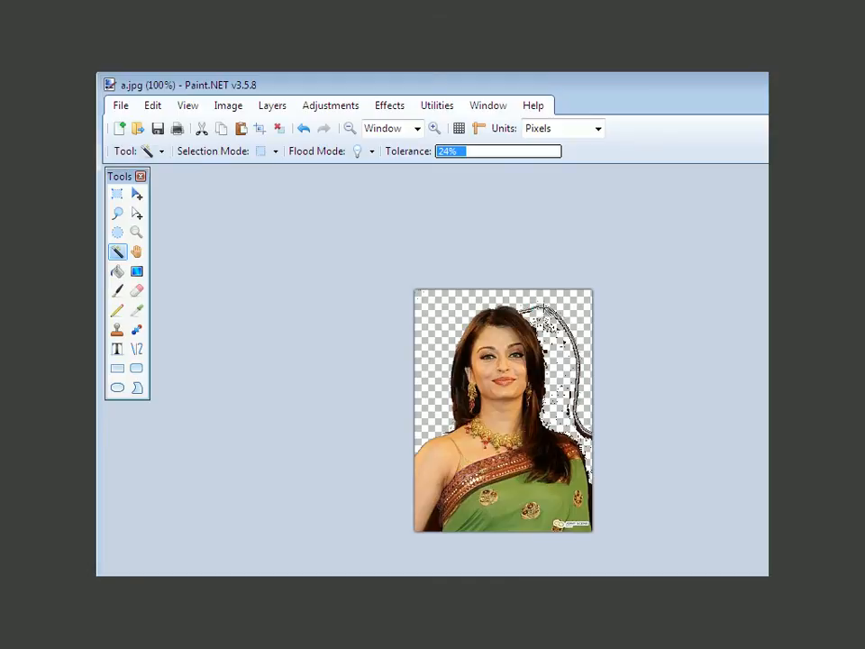
pyautogui.press('Delete')
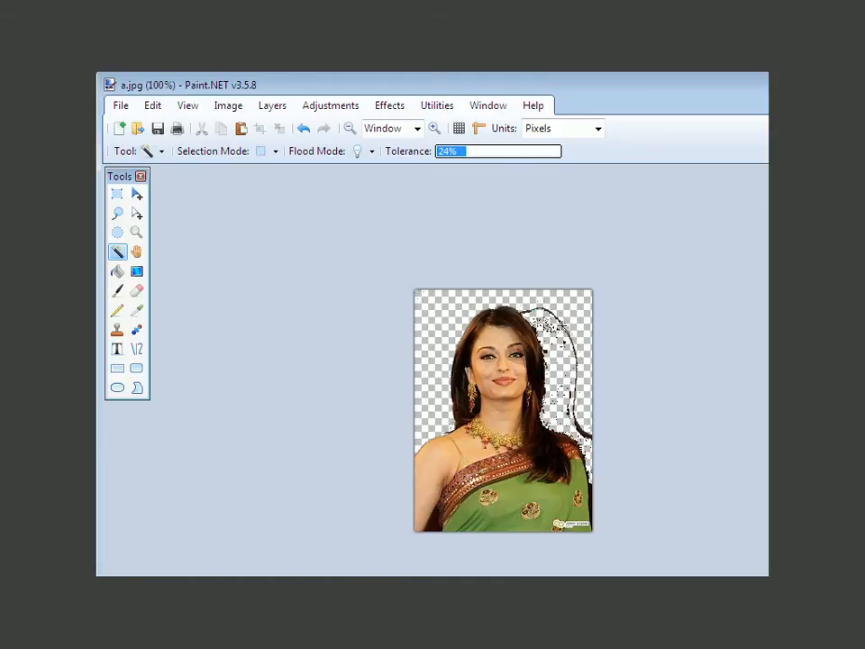
# Step: Raise the Magic Wand tolerance to 35% and delete the thin shadow outline above the shoulder and beside the head
pyautogui.click(480, 151)
pyautogui.click(582, 435)
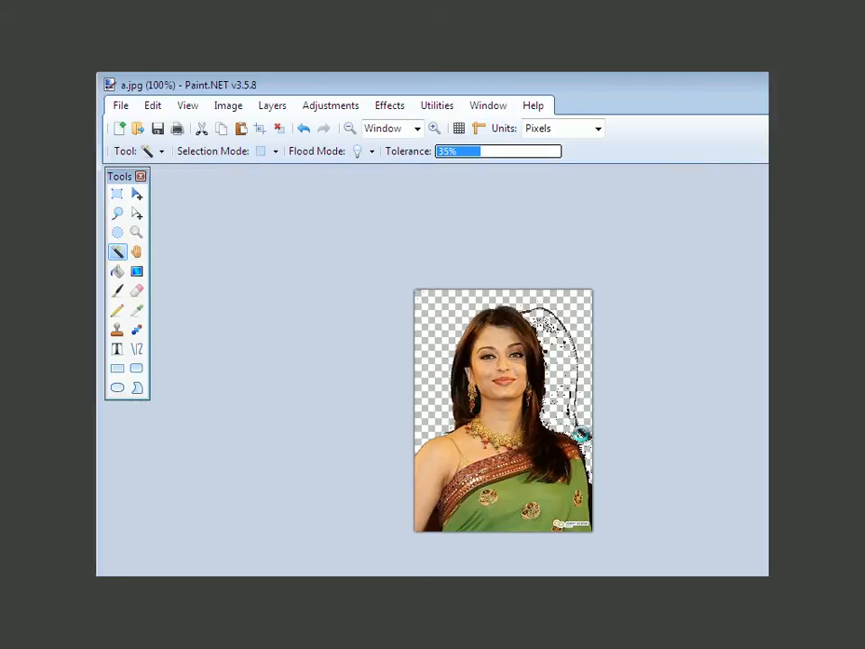
pyautogui.press('Delete')
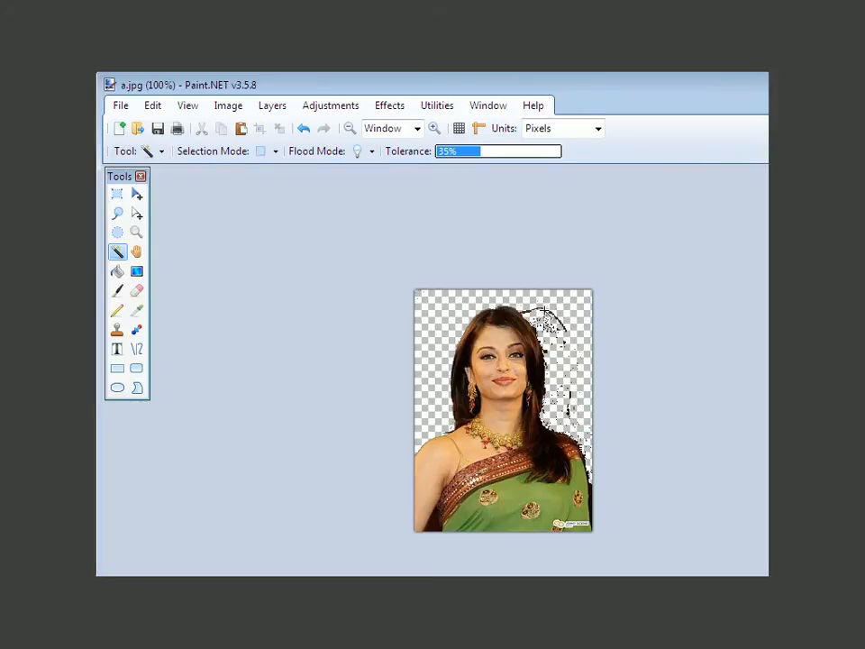
pyautogui.click(545, 311)
pyautogui.press('Delete')
# Step: Try to remove the leftover dark fragment touching the top of the hair with the Magic Wand at 35% tolerance
pyautogui.click(526, 312)
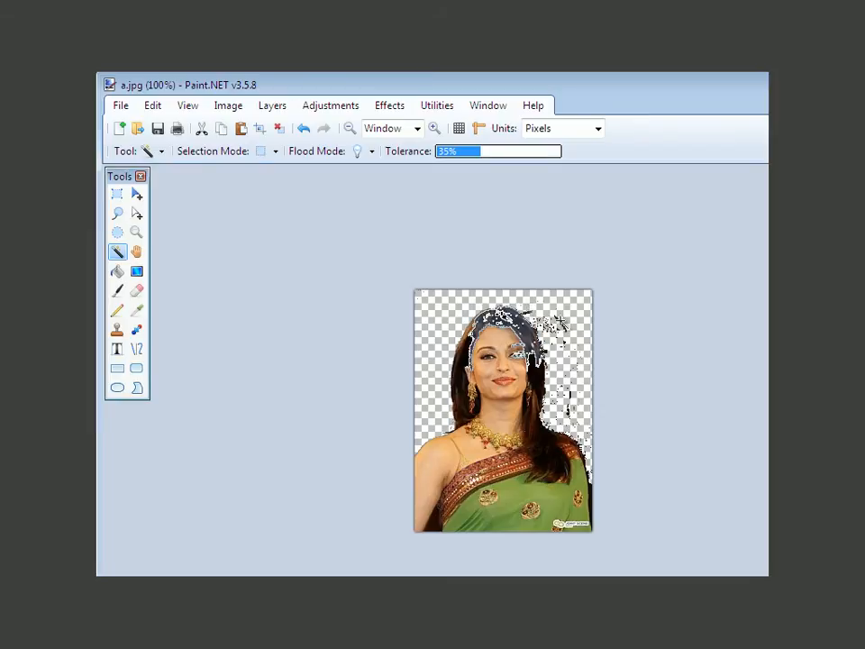
pyautogui.press('Delete')
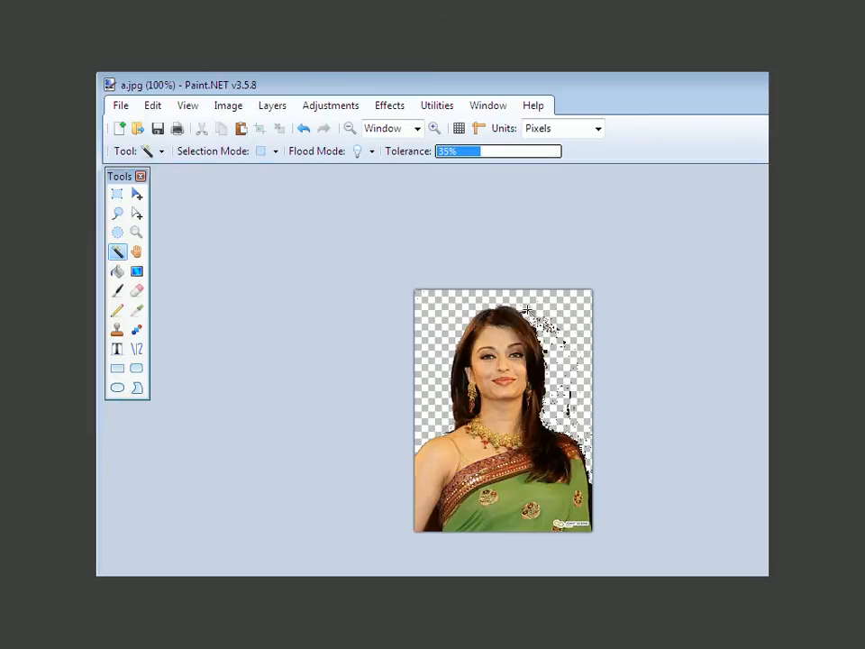
pyautogui.click(546, 314)
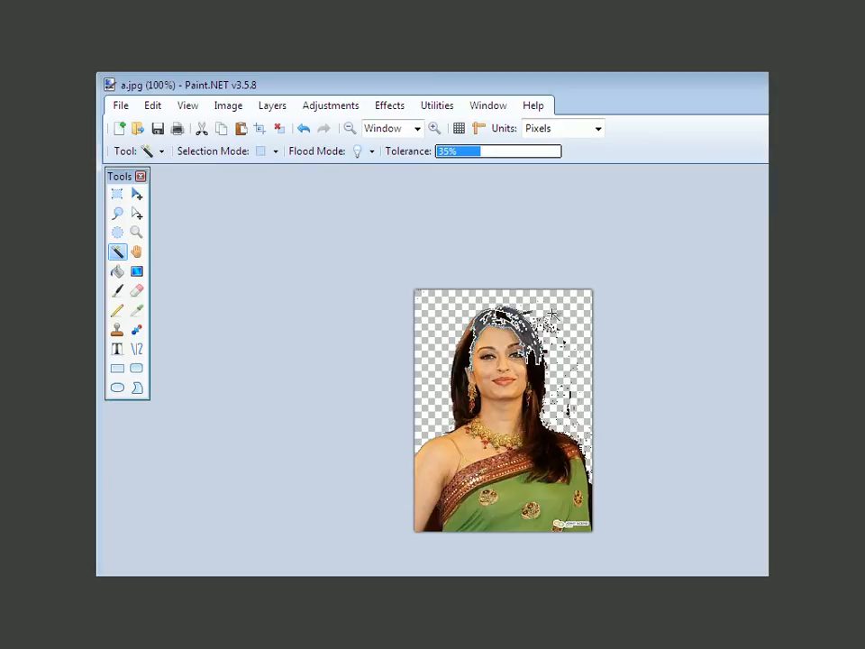
# Step: Try to isolate the dark fragment beside the top of the hair with the Magic Wand at 23% tolerance
pyautogui.click(465, 155)
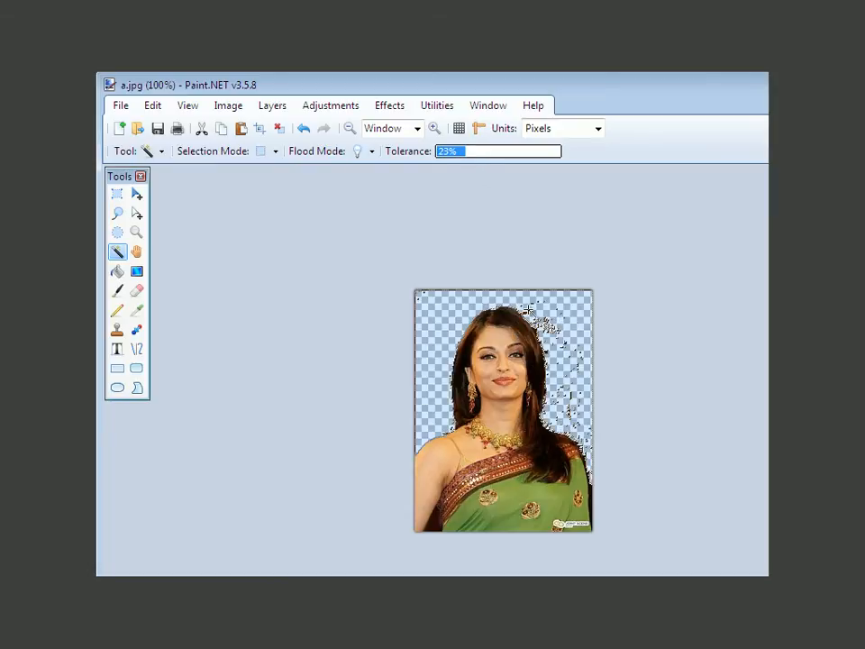
pyautogui.click(544, 313)
pyautogui.hotkey('ctrl', '+')
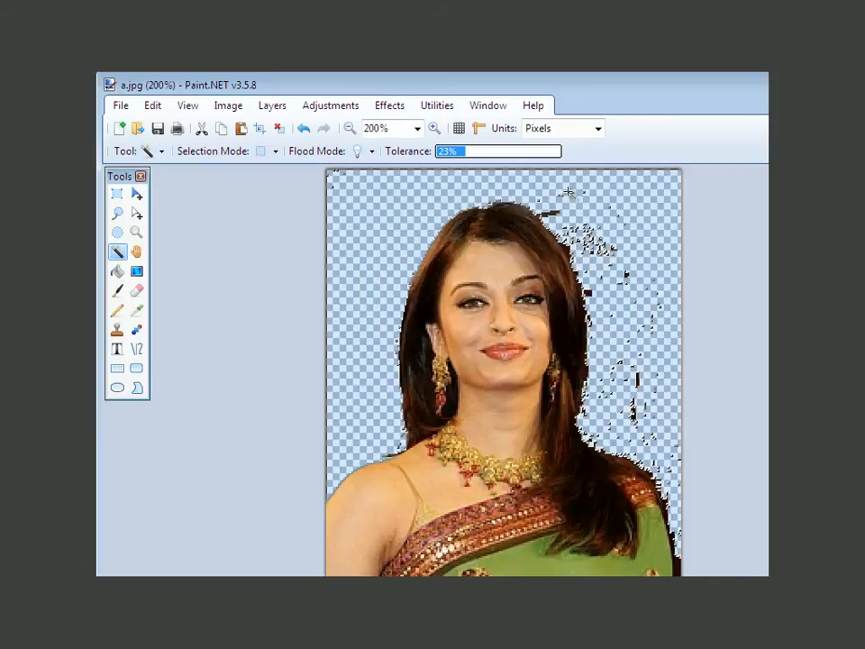
pyautogui.click(556, 213)
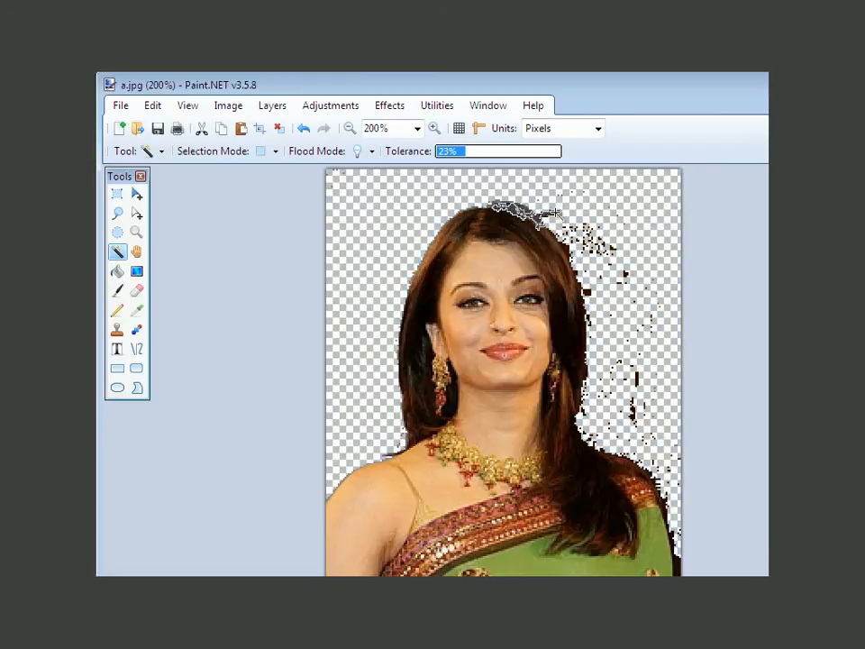
pyautogui.click(551, 185)
# Step: Set the Magic Wand tolerance to 14% and delete the dark fragment beside the top of the hair
pyautogui.click(456, 150)
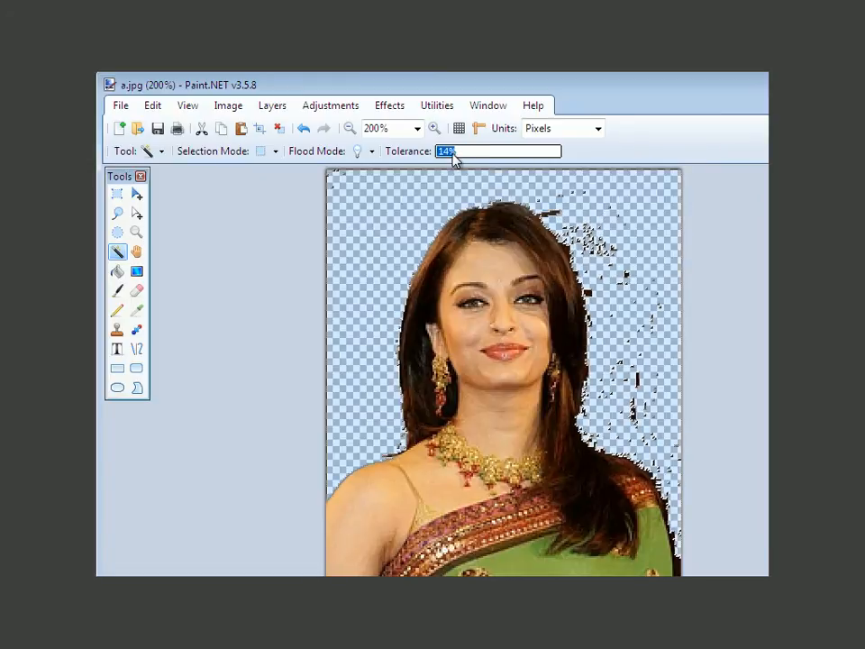
pyautogui.click(554, 213)
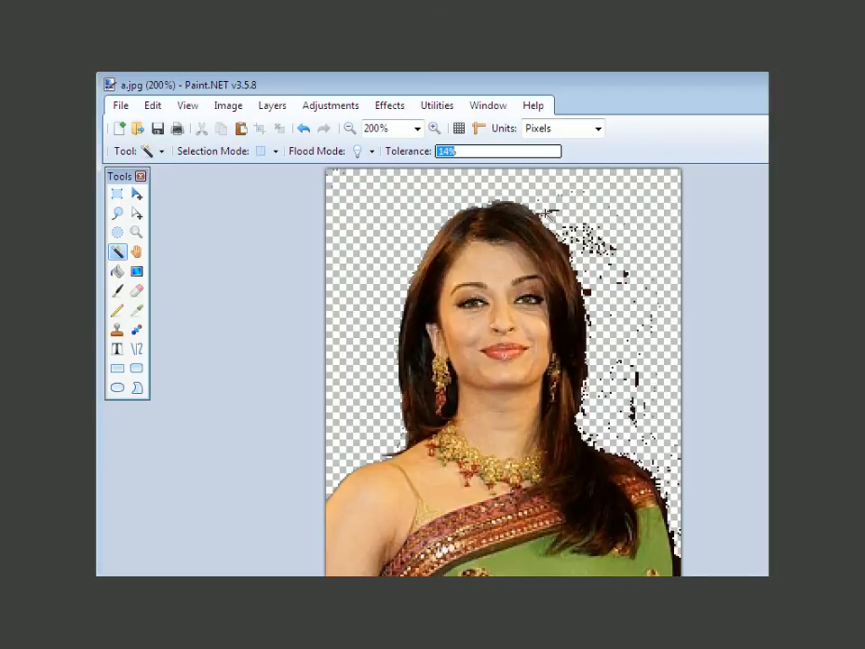
pyautogui.click(546, 215)
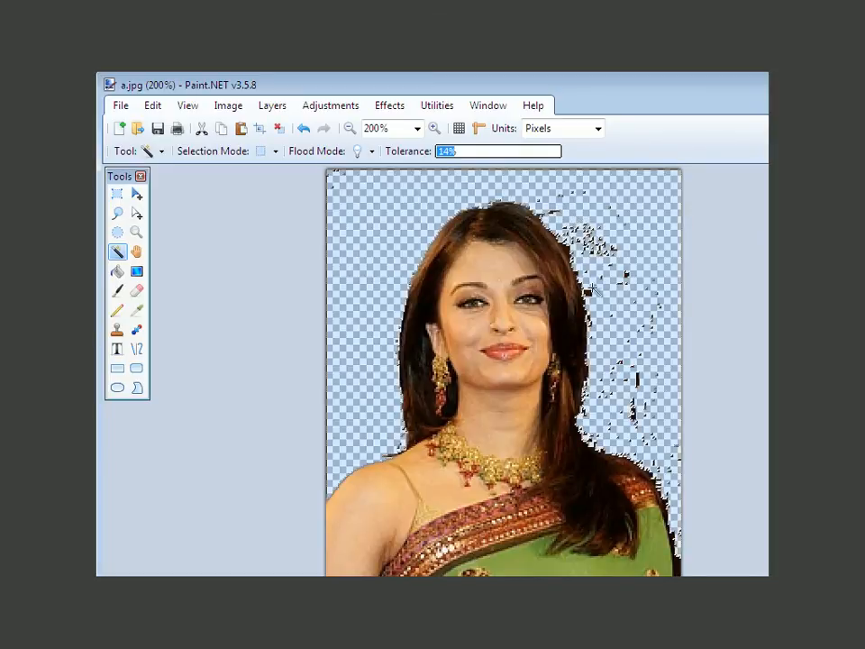
pyautogui.hotkey('ctrl', 'd')
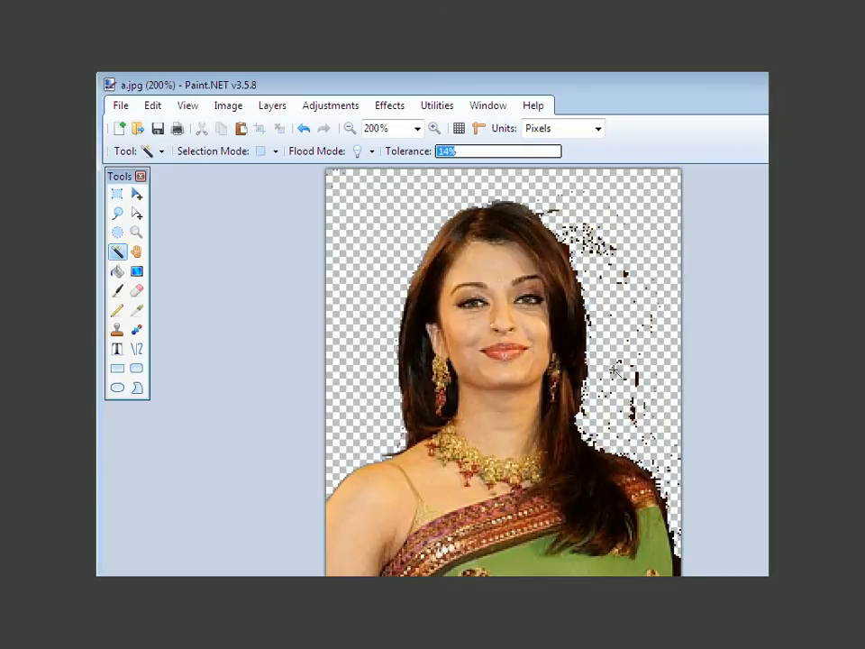
# Step: Set the Magic Wand tolerance to 19% and remove the small dark speck at the hair's edge beside the face
pyautogui.click(678, 569)
pyautogui.hotkey('ctrl', 'd')
pyautogui.hotkey('ctrl', '+')
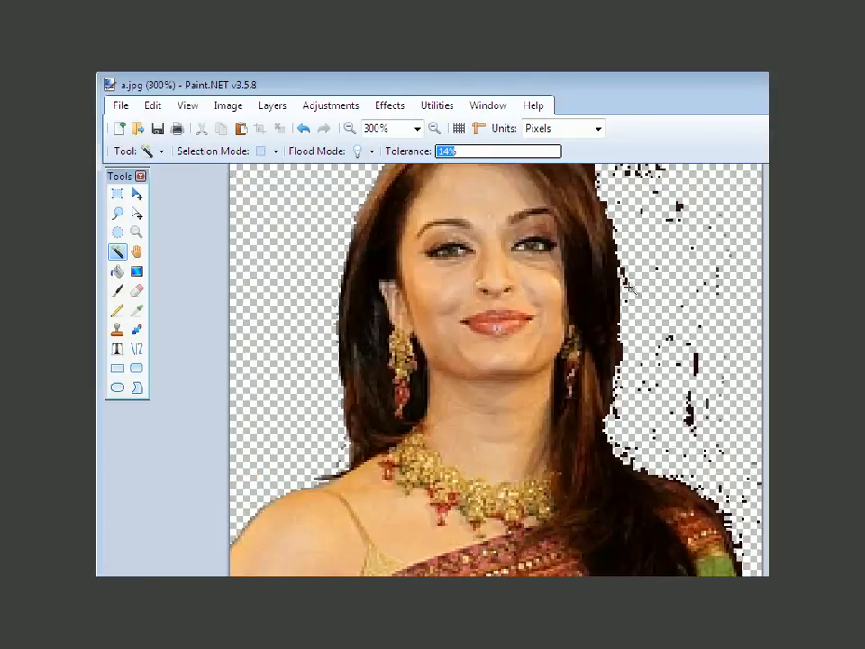
pyautogui.click(459, 151)
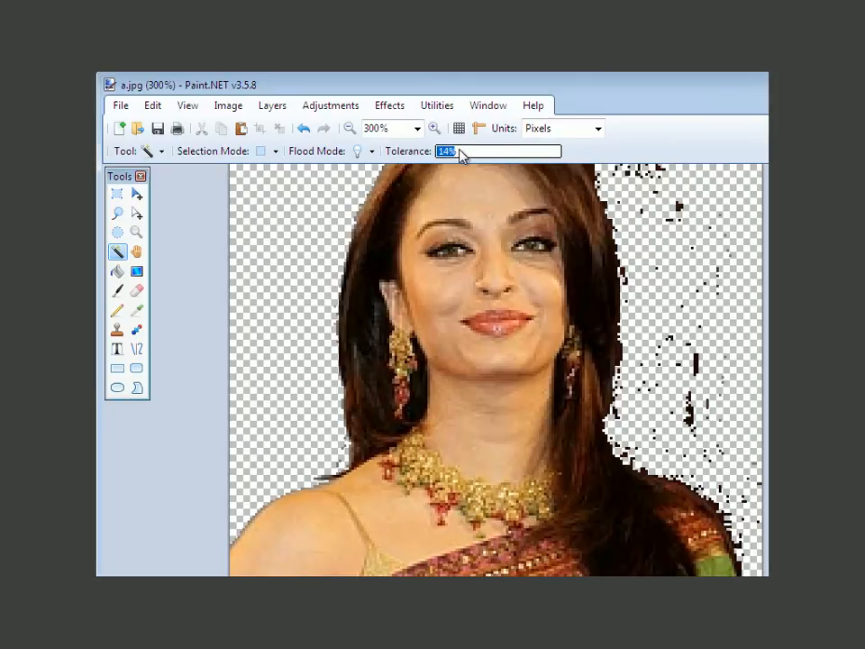
pyautogui.click(625, 274)
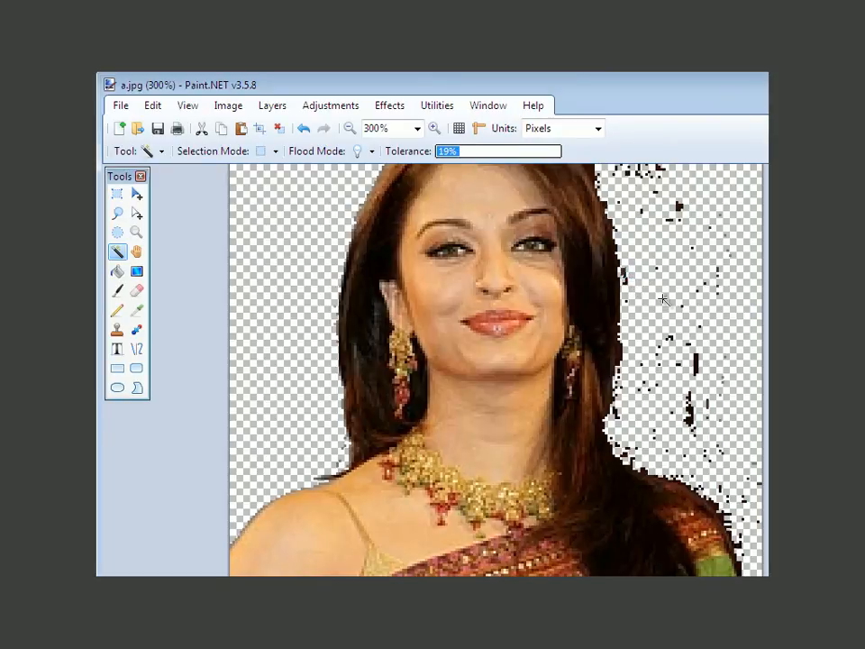
pyautogui.hotkey('ctrl', 'd')
# Step: Delete the remaining thin dark fragments beside the top of the hair with the Magic Wand at 19% tolerance
pyautogui.scroll(3, 663, 299)
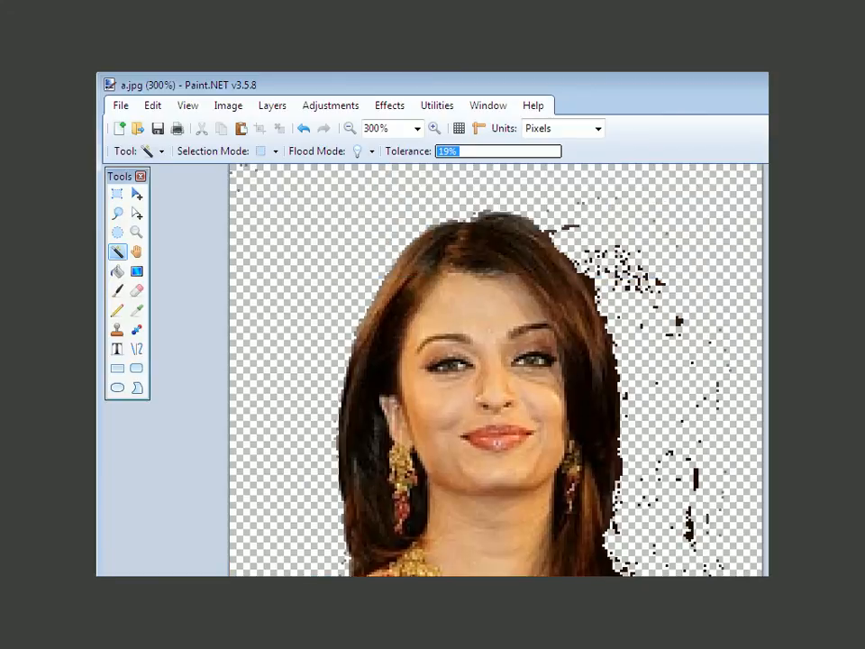
pyautogui.click(570, 226)
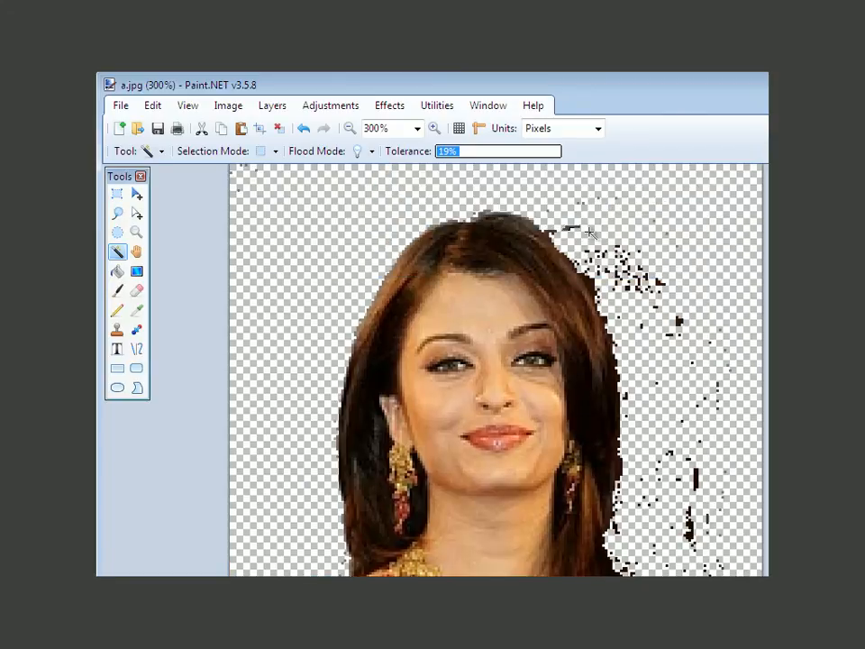
pyautogui.press('Delete')
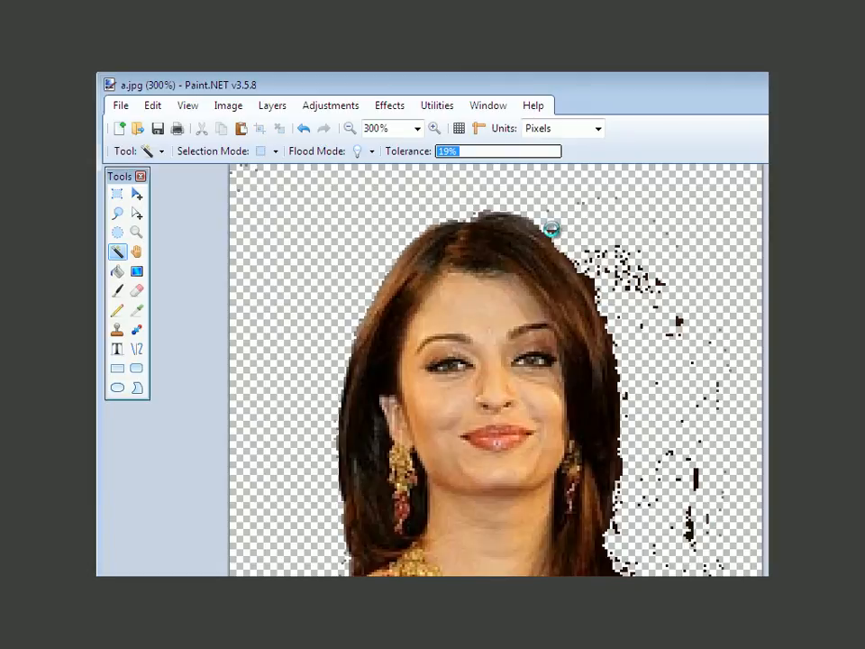
pyautogui.click(551, 229)
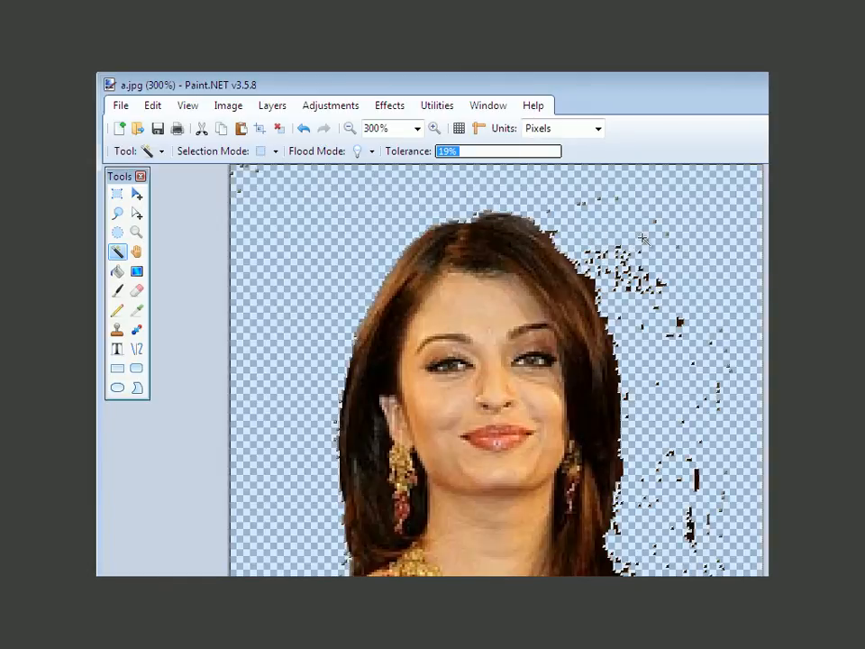
# Step: Save the image to the Desktop as a JPEG named a1 with quality 100
pyautogui.click(121, 106)
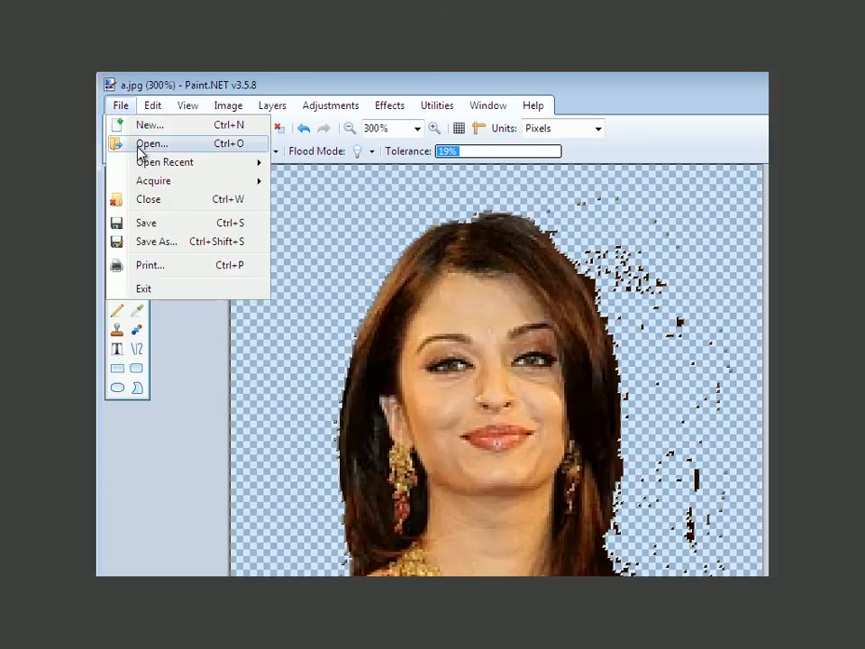
pyautogui.click(158, 241)
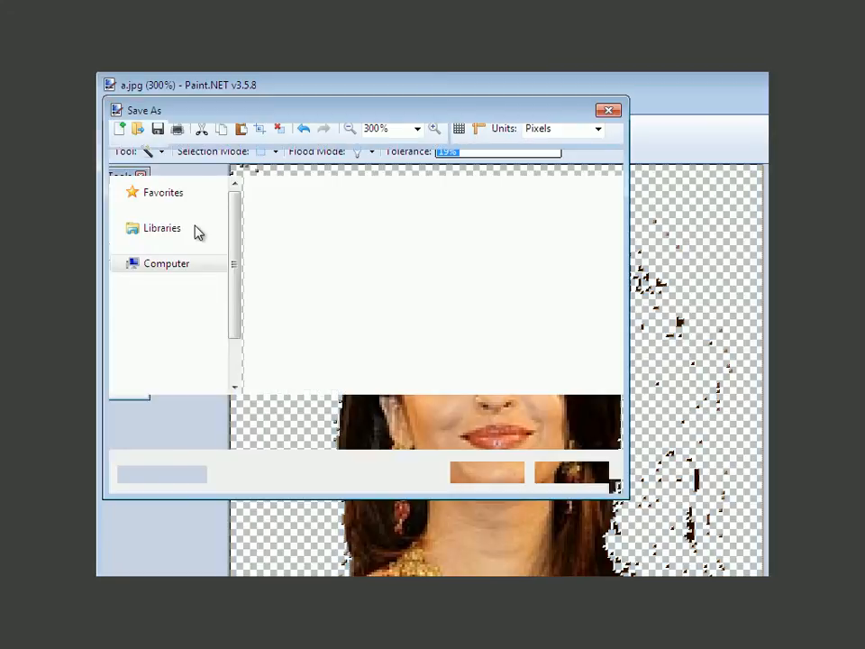
pyautogui.click(262, 412)
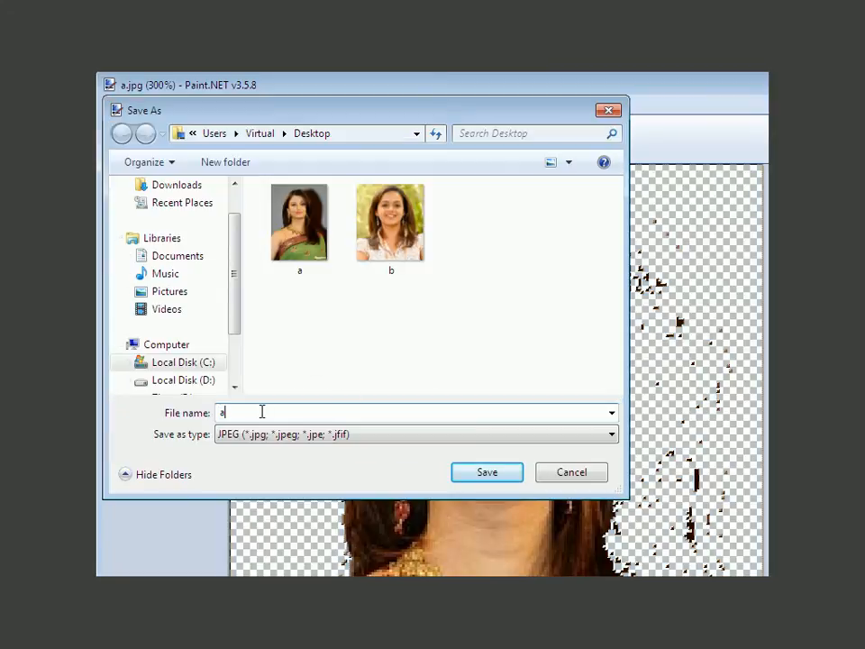
pyautogui.click(488, 476)
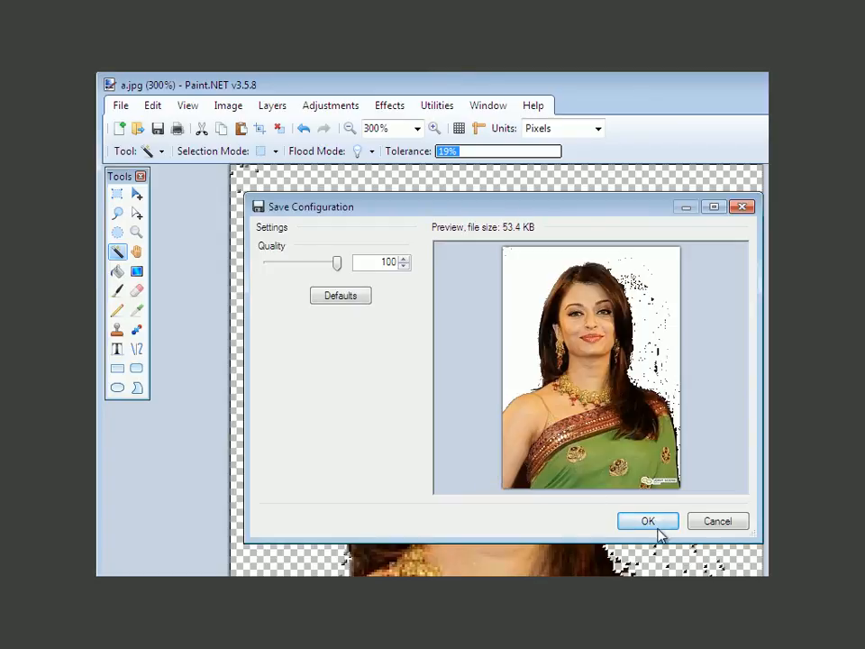
pyautogui.click(647, 522)
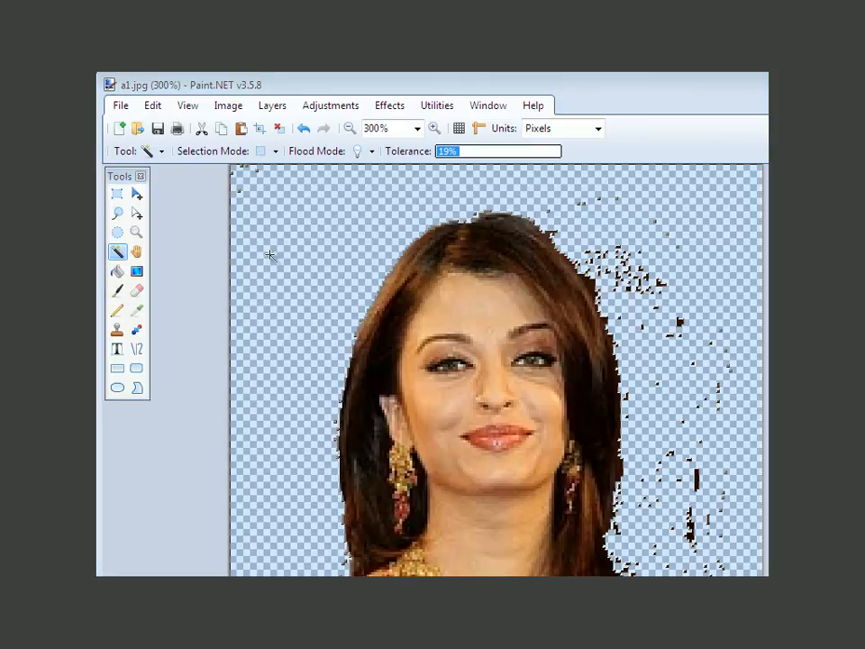
# Step: Open the saved a1 image from the Desktop
pyautogui.click(120, 107)
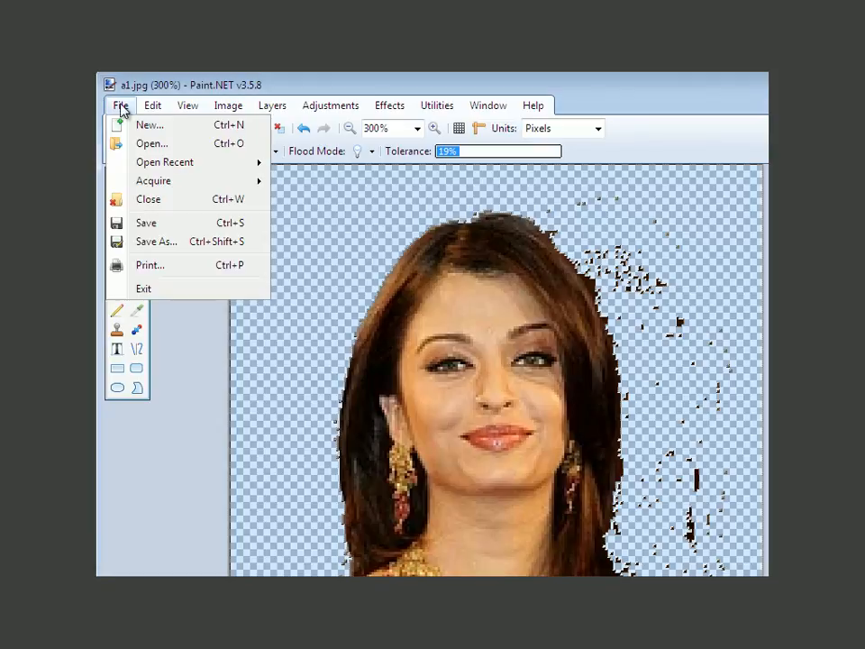
pyautogui.click(162, 147)
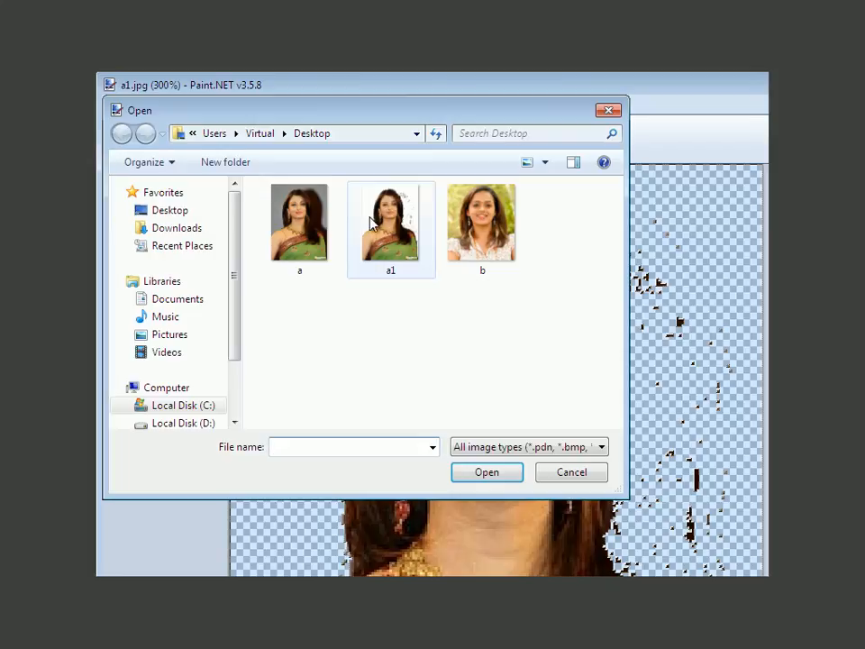
pyautogui.click(373, 221)
pyautogui.click(492, 475)
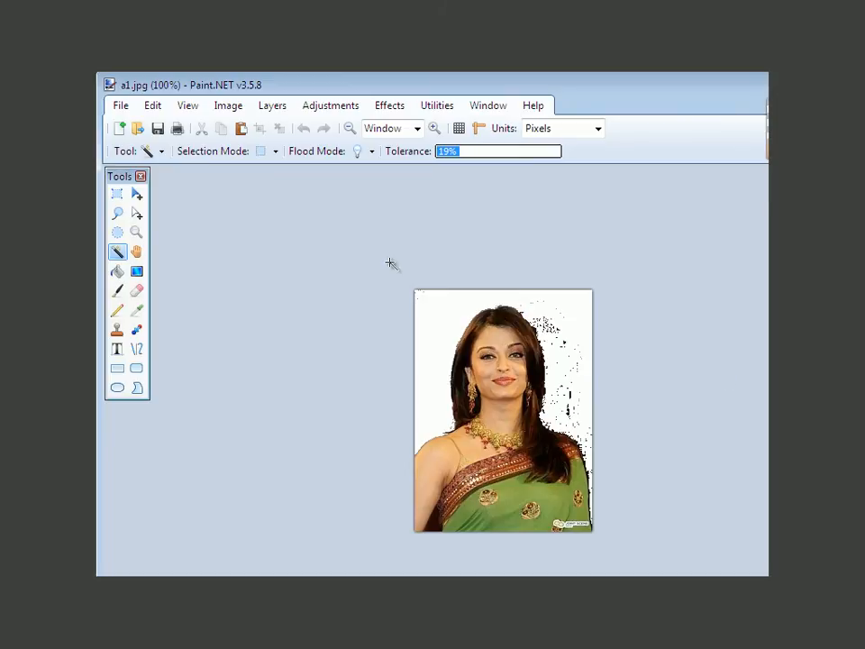
# Step: Paint white over the stray dark specks beside the hair and above the shoulder with the Paintbrush at width 40
pyautogui.click(121, 295)
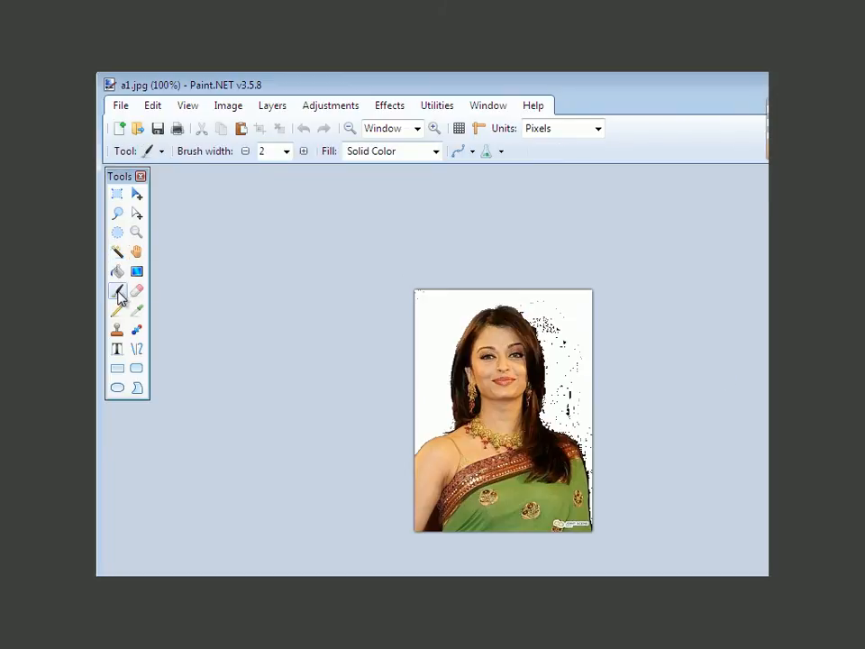
pyautogui.click(287, 151)
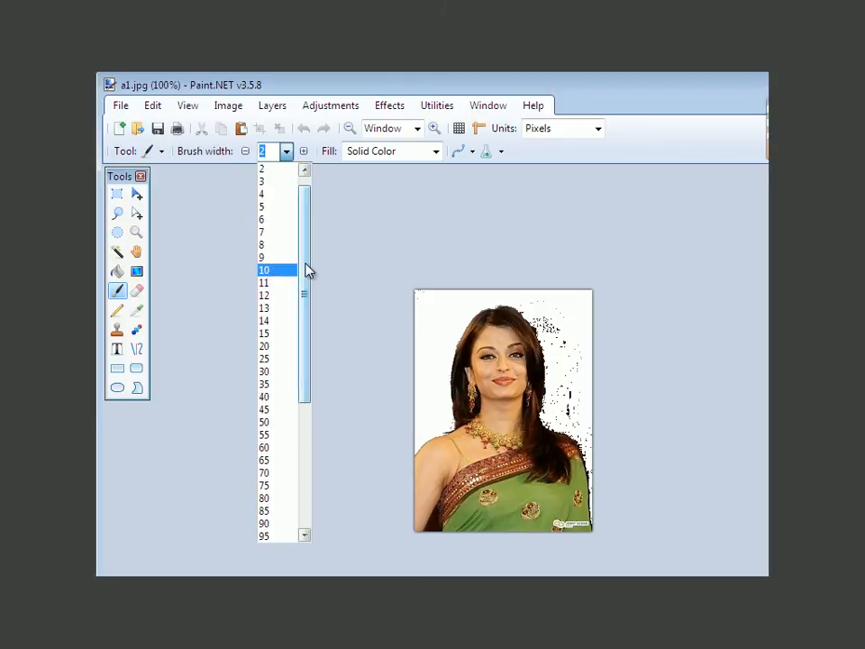
pyautogui.click(271, 333)
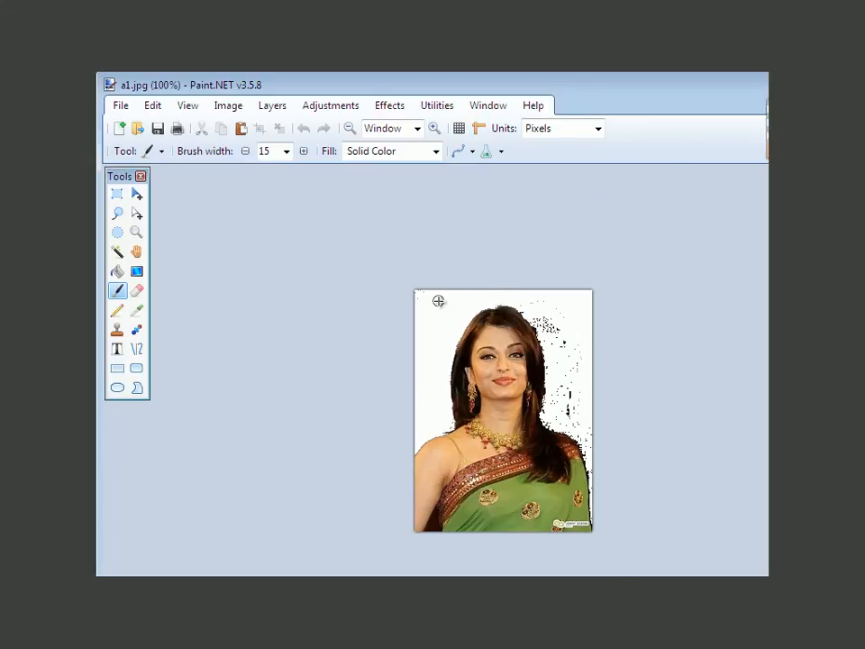
pyautogui.scroll(1, 438, 301)
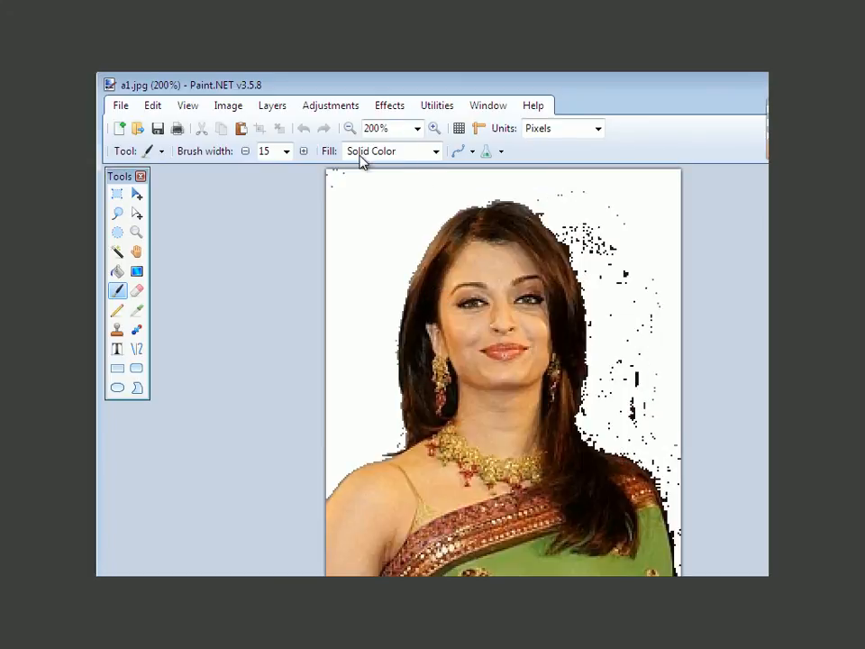
pyautogui.click(286, 151)
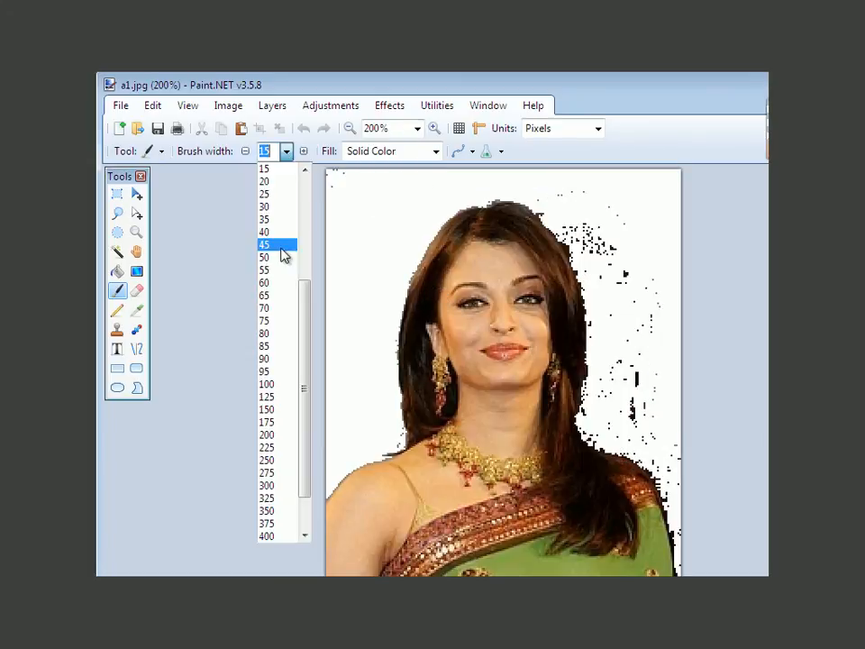
pyautogui.click(281, 270)
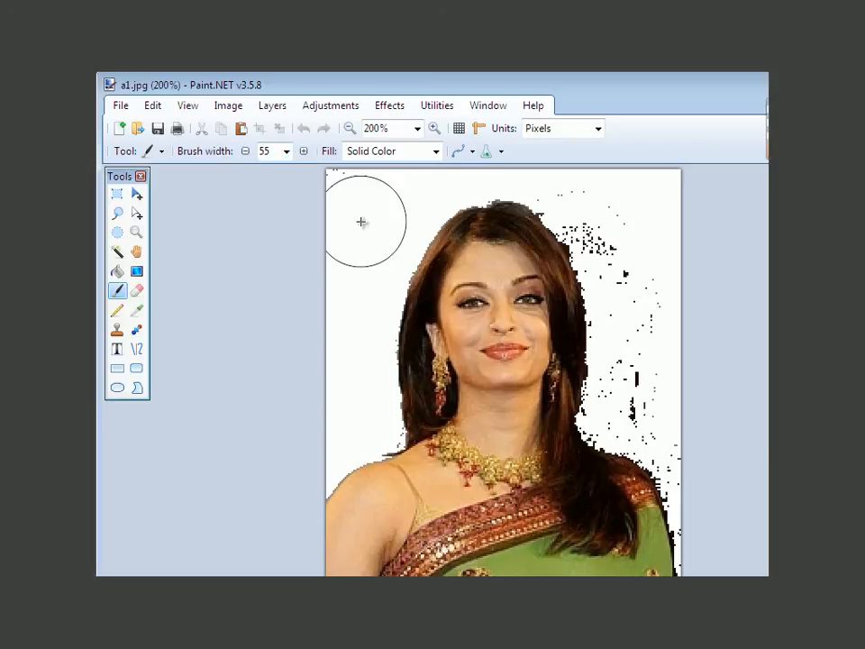
pyautogui.click(287, 152)
pyautogui.click(272, 181)
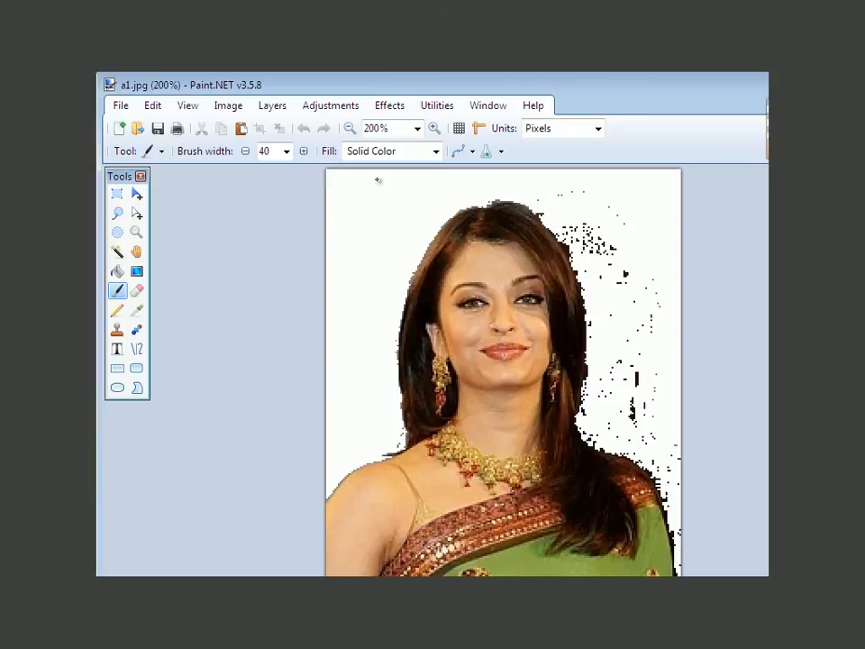
pyautogui.moveTo(572, 182)
pyautogui.mouseDown()
pyautogui.moveTo(612, 236)
pyautogui.moveTo(632, 285)
pyautogui.moveTo(651, 410)
pyautogui.moveTo(706, 520)
pyautogui.mouseUp()
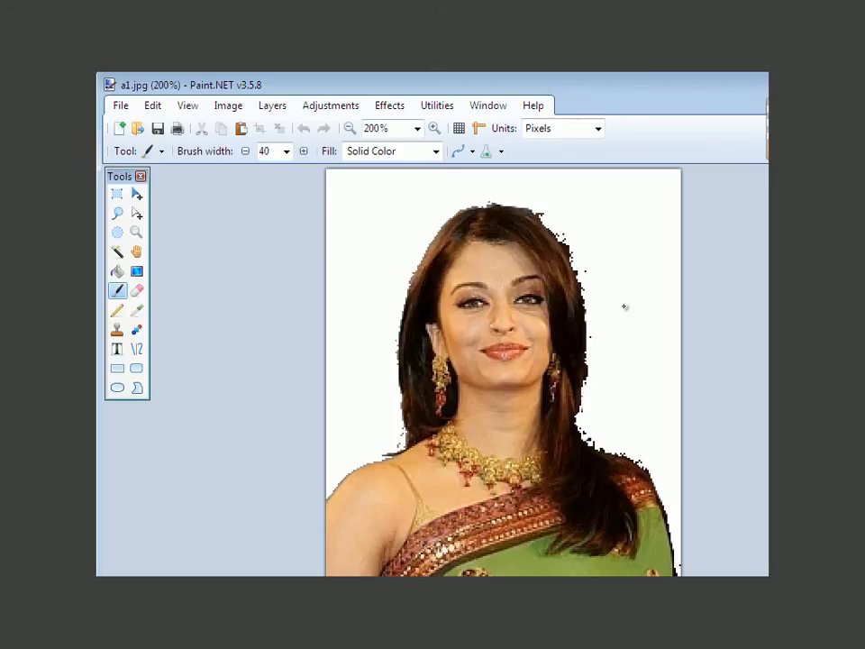
pyautogui.moveTo(634, 293); pyautogui.dragTo(633, 250)
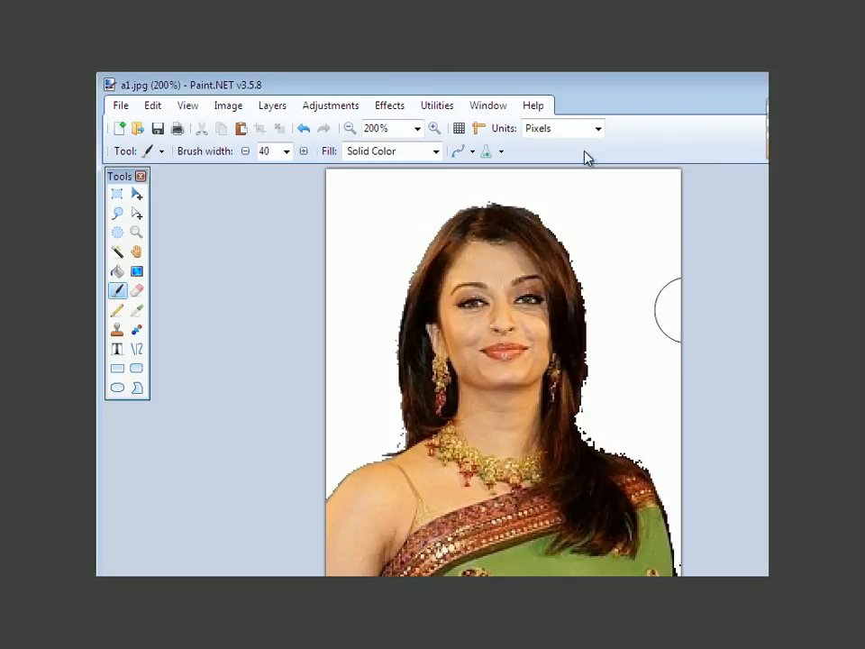
# Step: Set the brush width to 12 and paint white over the small specks close to the hair and shoulder outline
pyautogui.click(287, 151)
pyautogui.click(268, 270)
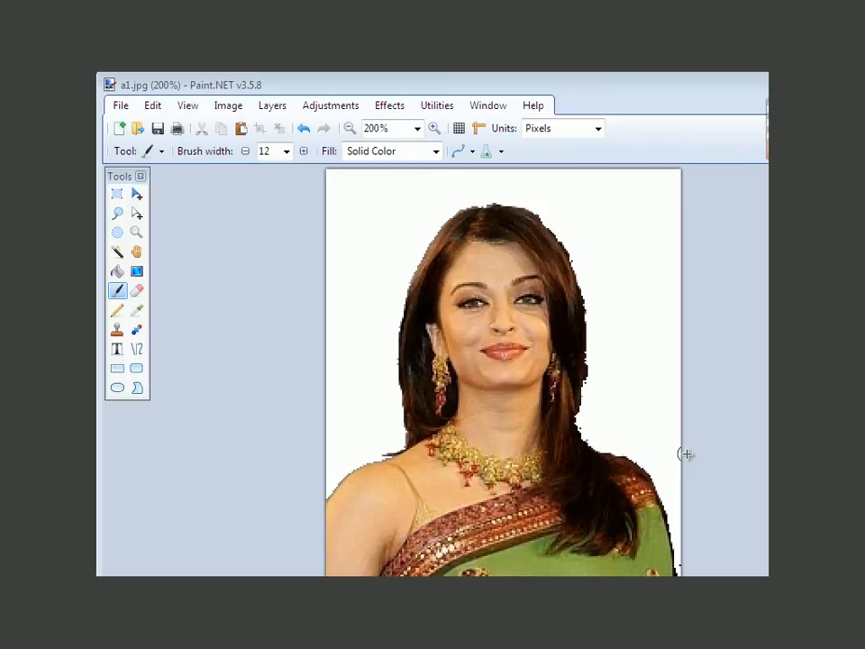
# Step: Try a single black brush dot of width 12 on the white background above the shoulder and undo it
pyautogui.click(661, 431)
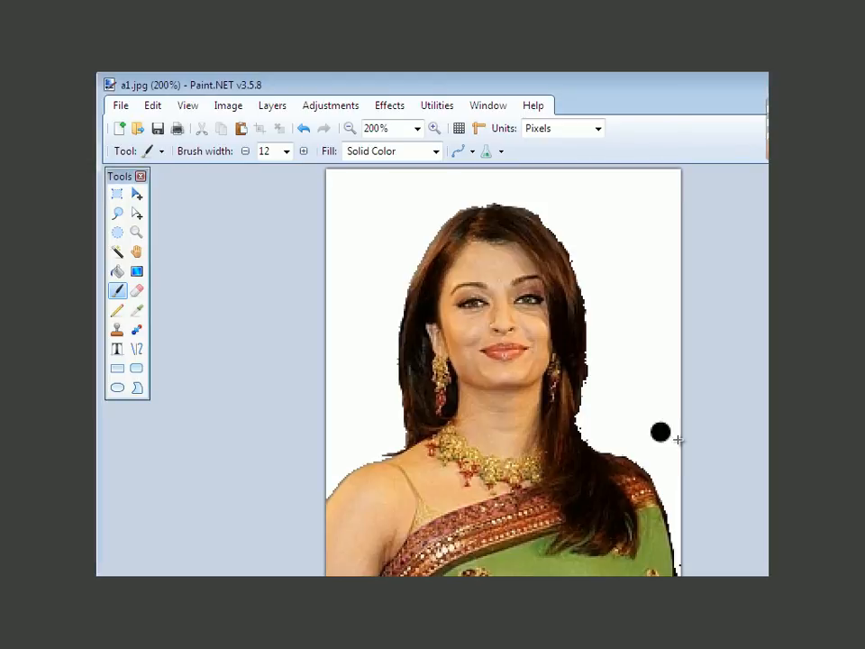
pyautogui.hotkey('ctrl', 'shift', 'a')
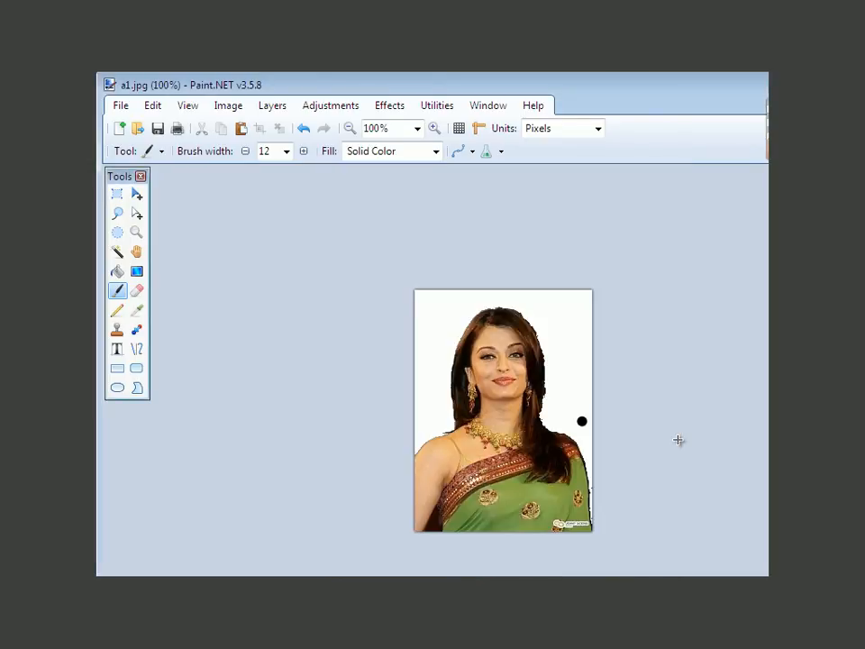
pyautogui.hotkey('ctrl', '-')
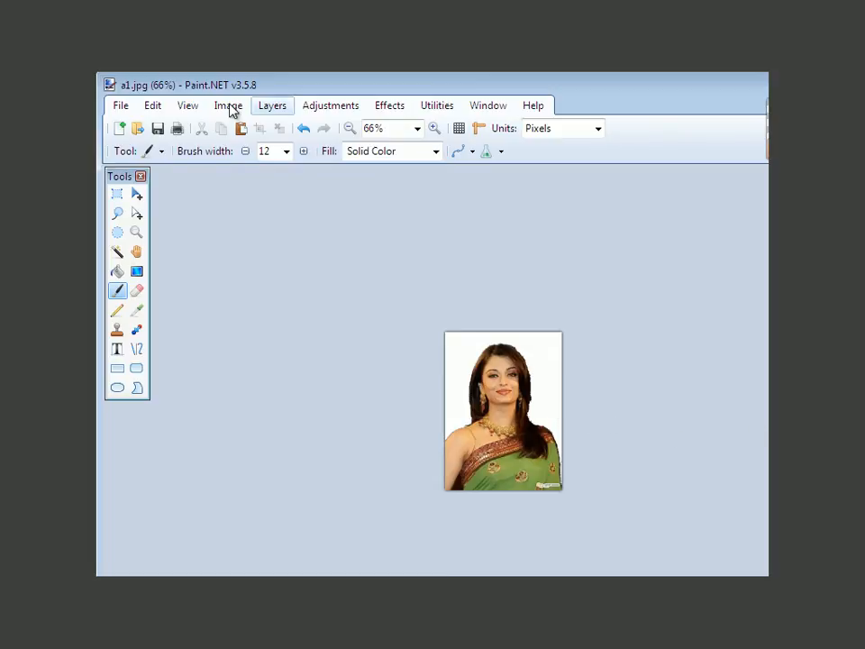
# Step: Save the cleaned portrait as a new JPEG named a2 on the Desktop with quality 100
pyautogui.click(120, 104)
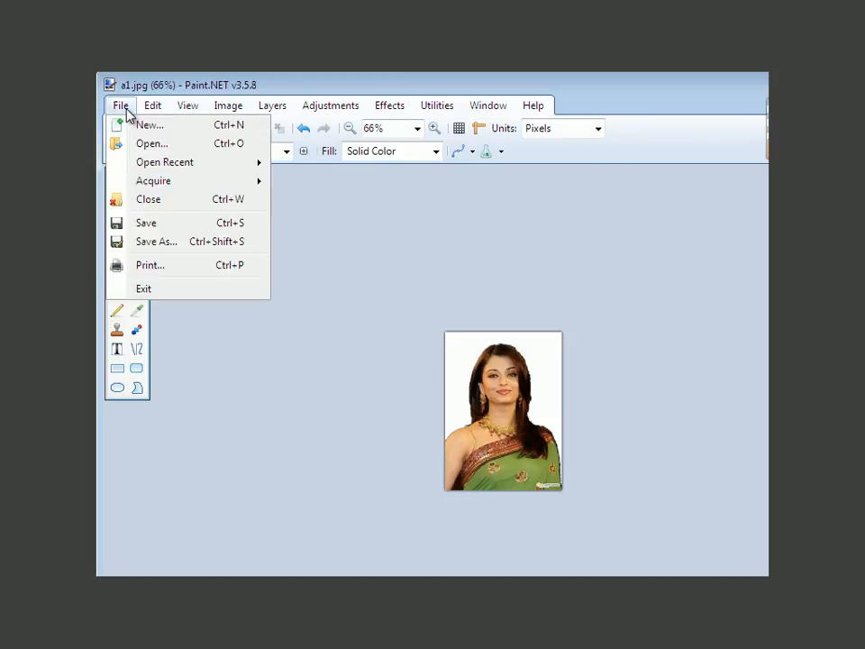
pyautogui.click(166, 243)
pyautogui.click(242, 412)
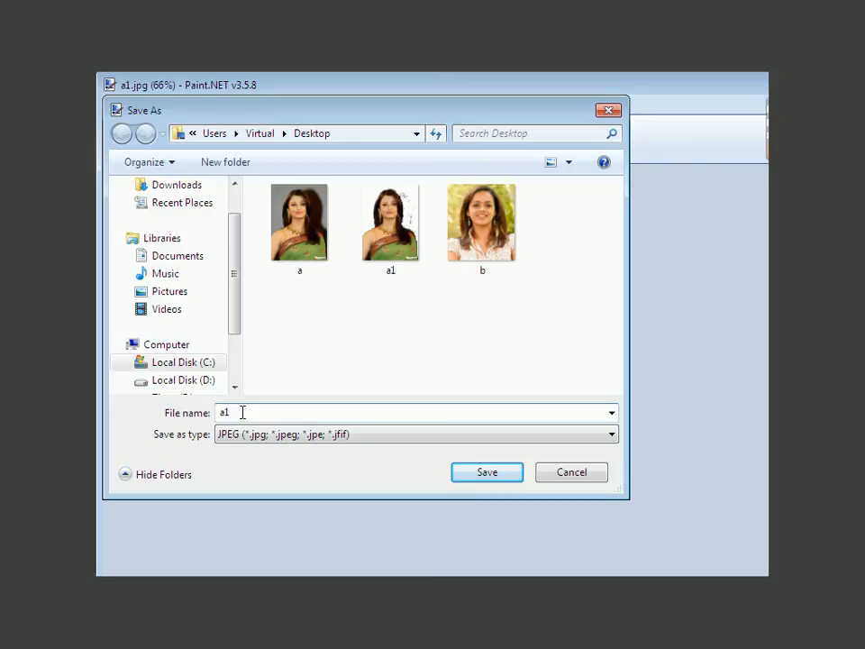
pyautogui.press('BackSpace')
pyautogui.write('2')
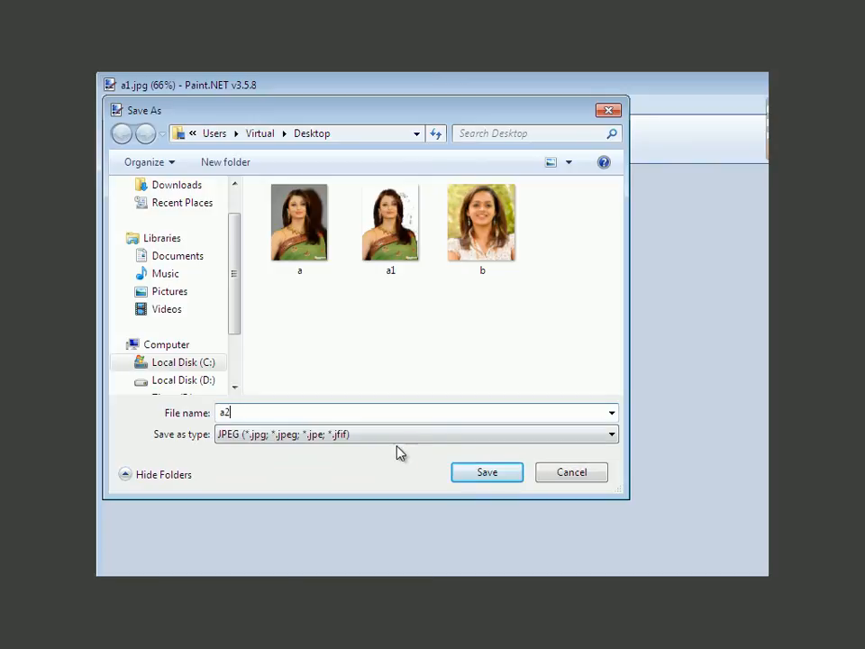
pyautogui.click(462, 477)
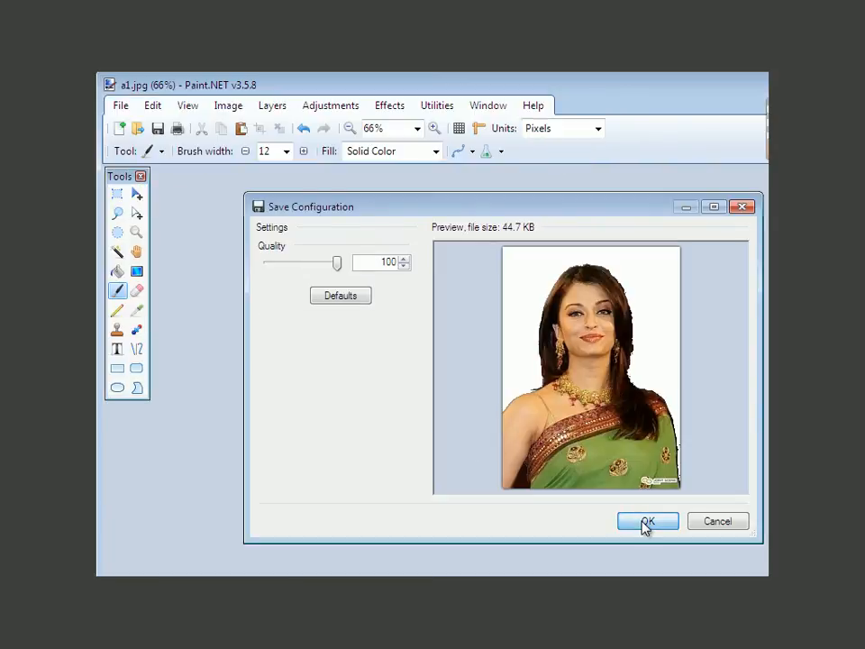
pyautogui.click(645, 523)
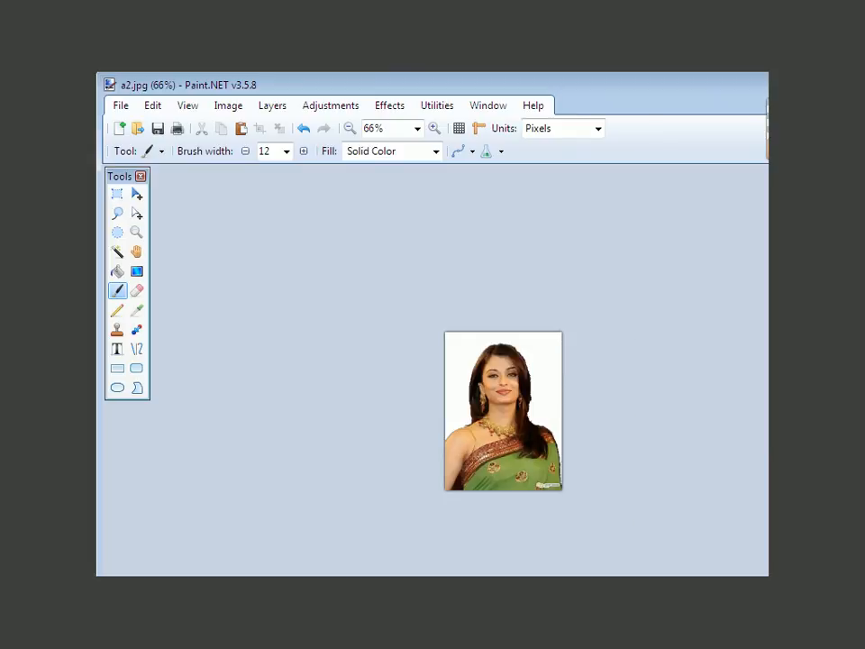
# Step: Leave the editor for the desktop and open the saved a2 image in Windows Photo Viewer to check the result
pyautogui.click(766, 81)
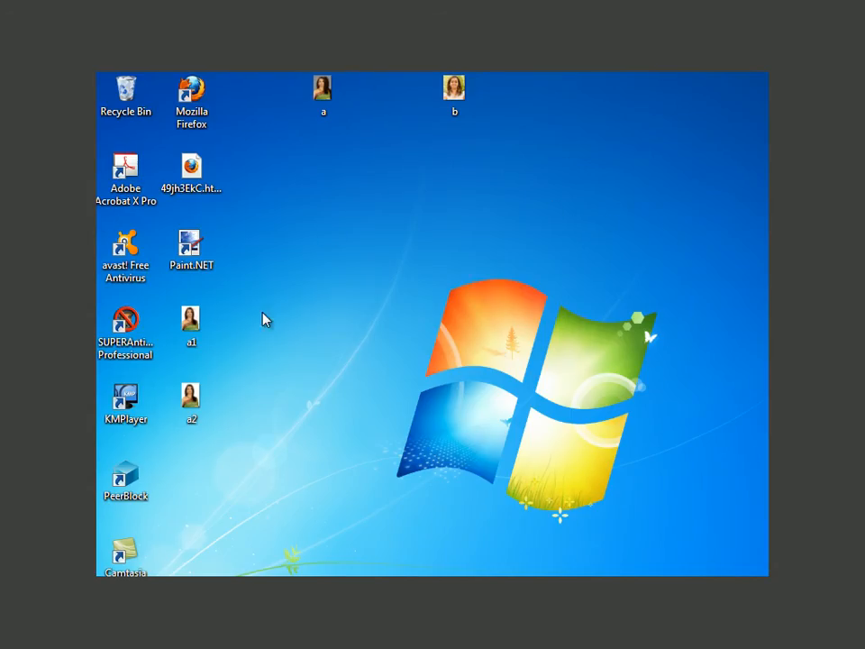
pyautogui.click(189, 401)
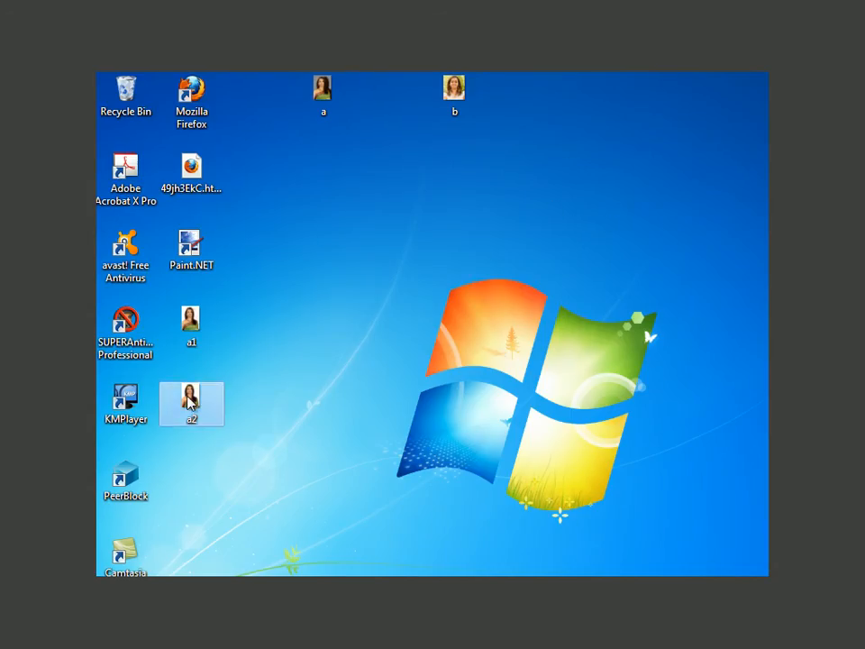
pyautogui.doubleClick(189, 401)
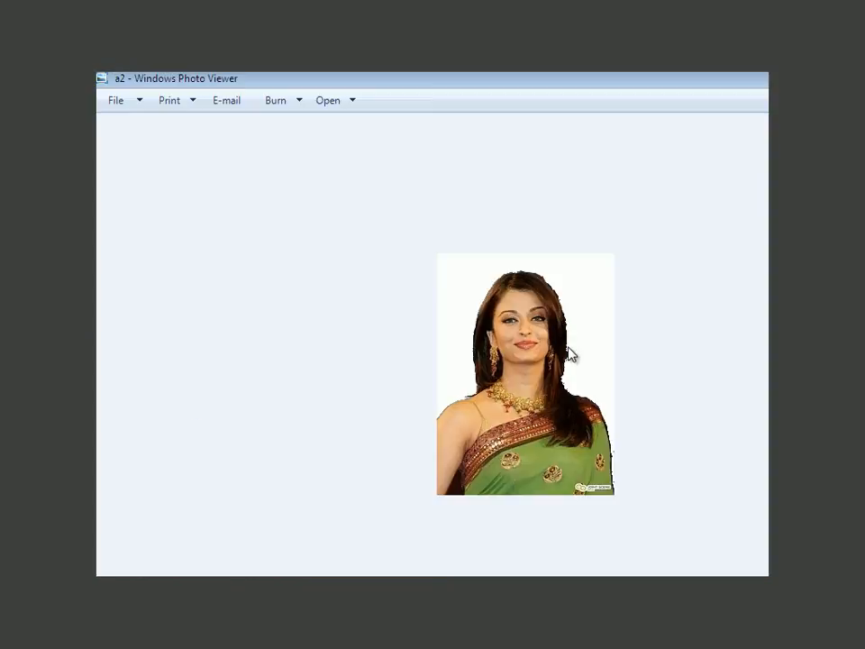